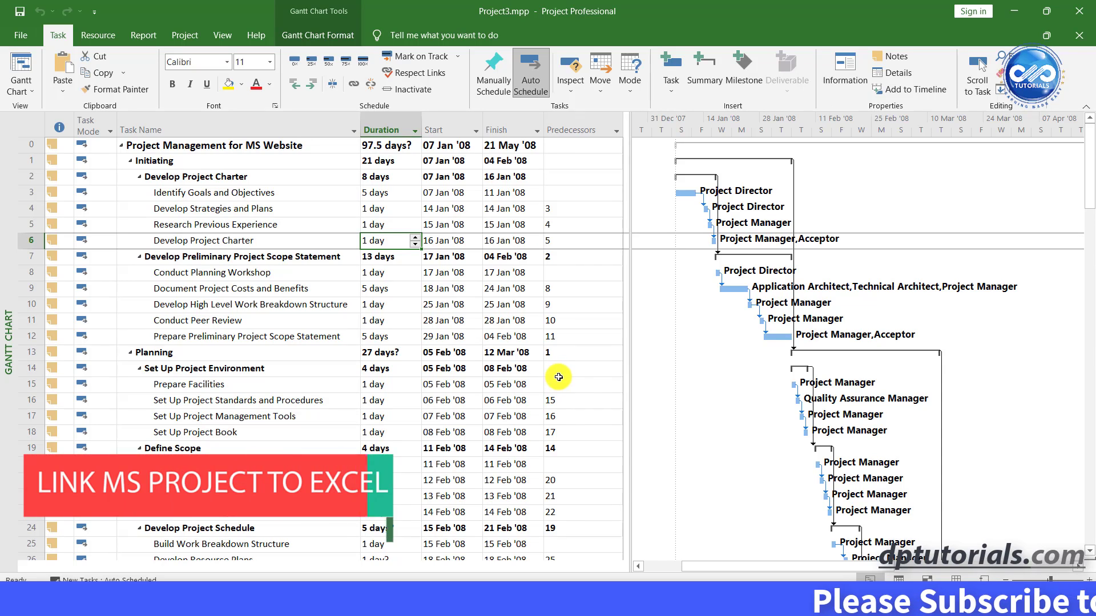
# - Select and copy the whole Project Management for MS Website task table
pyautogui.press('Up')
pyautogui.press('Left')
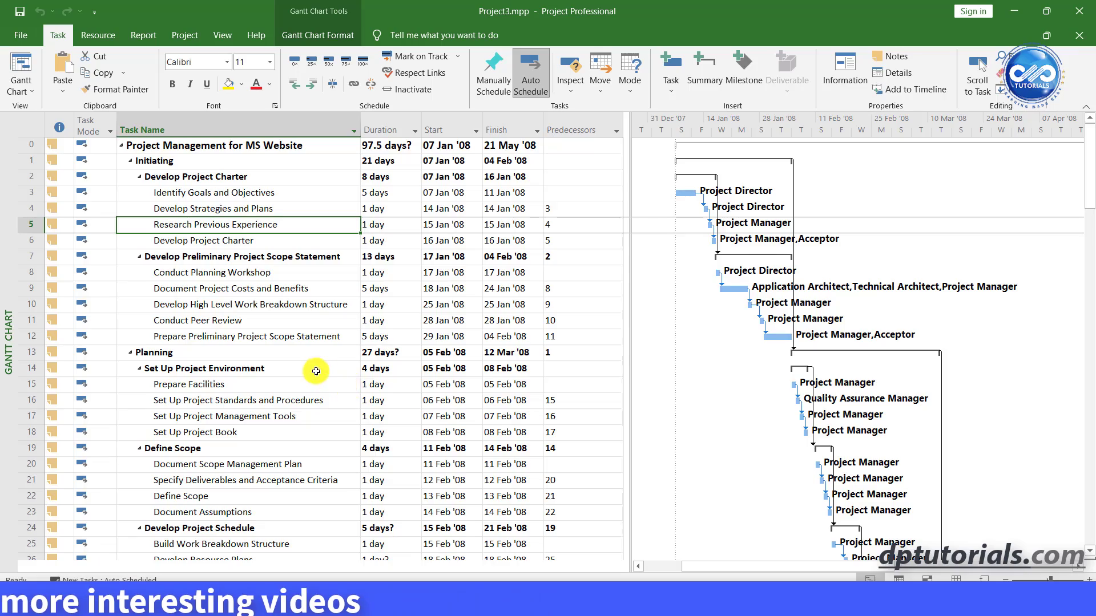
pyautogui.scroll(-13, 316, 371)
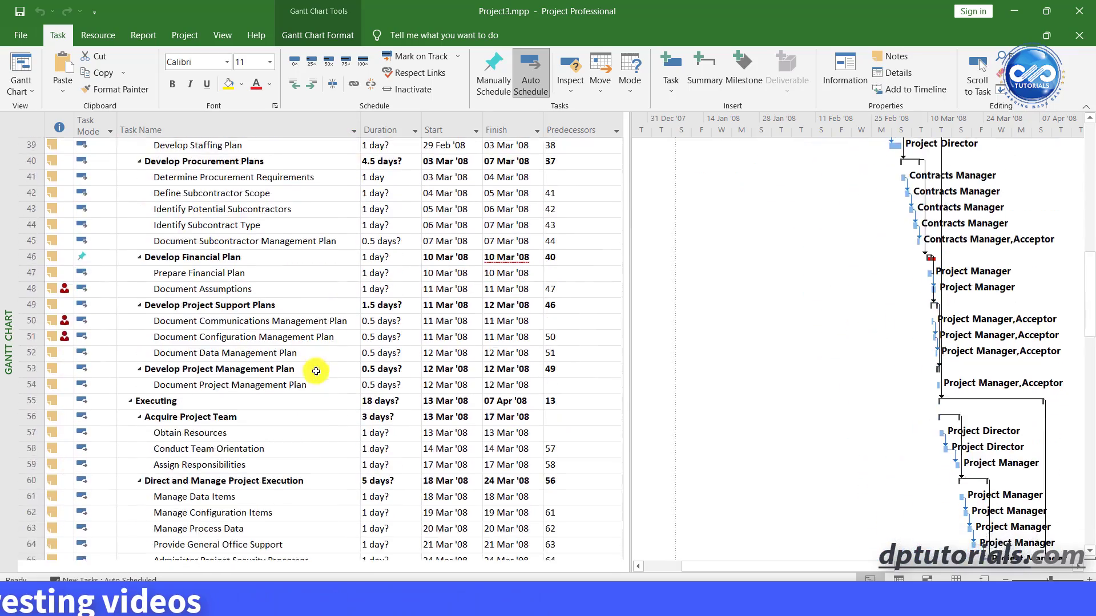
pyautogui.scroll(13, 315, 371)
pyautogui.hotkey('ctrl', 'c')
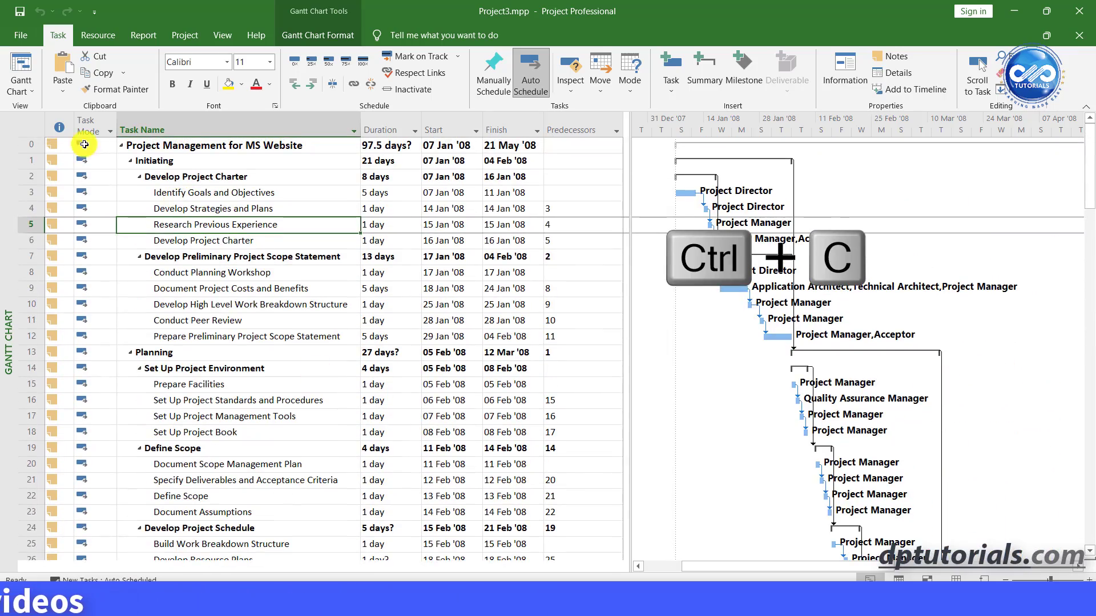
pyautogui.click(34, 124)
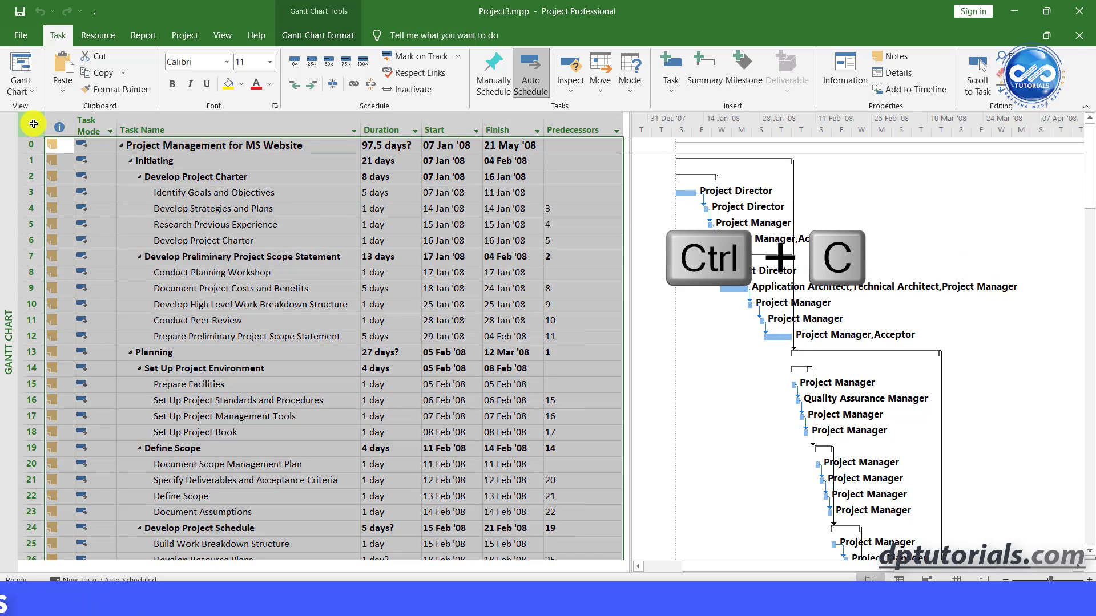
# - Paste-link the copied schedule into Excel's Book1 as a Microsoft Project Document Object
pyautogui.hotkey('alt', 'Tab')
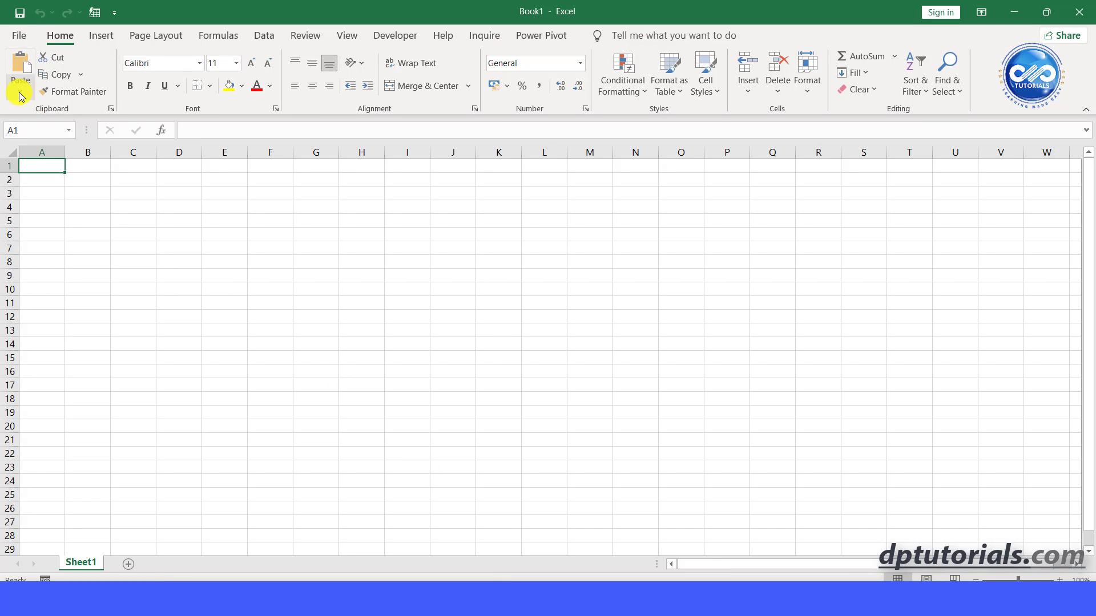
pyautogui.hotkey('ctrl', 'alt', 'v')
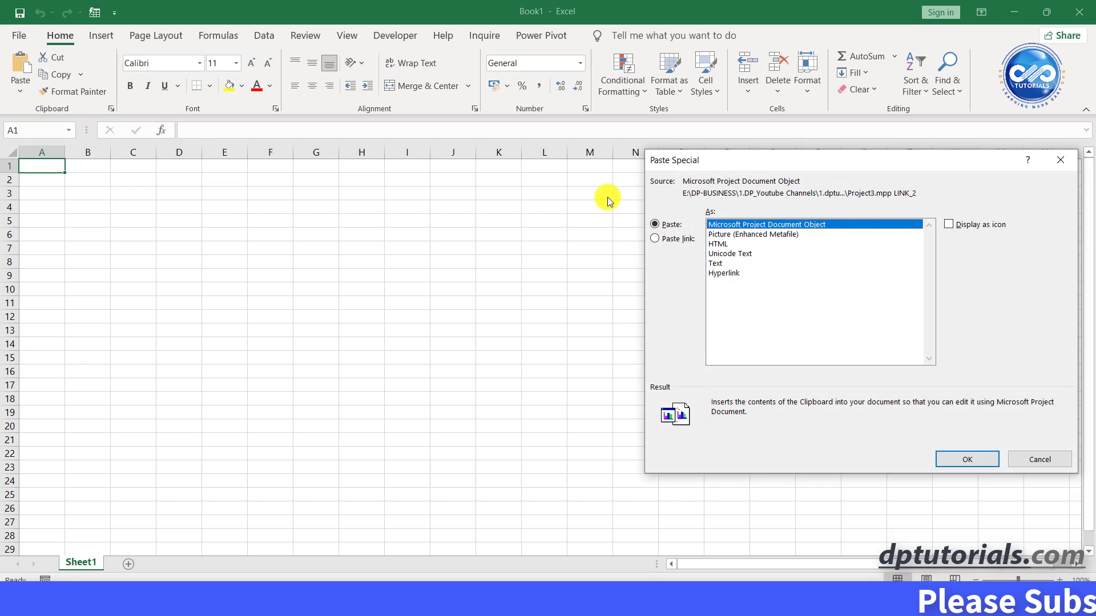
pyautogui.click(671, 240)
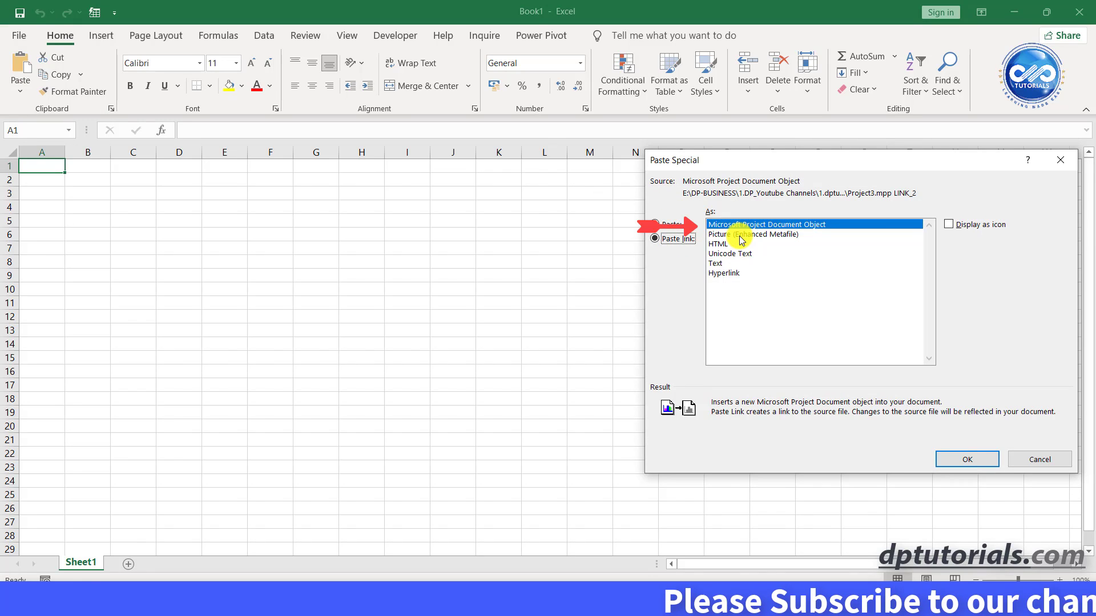
pyautogui.click(972, 460)
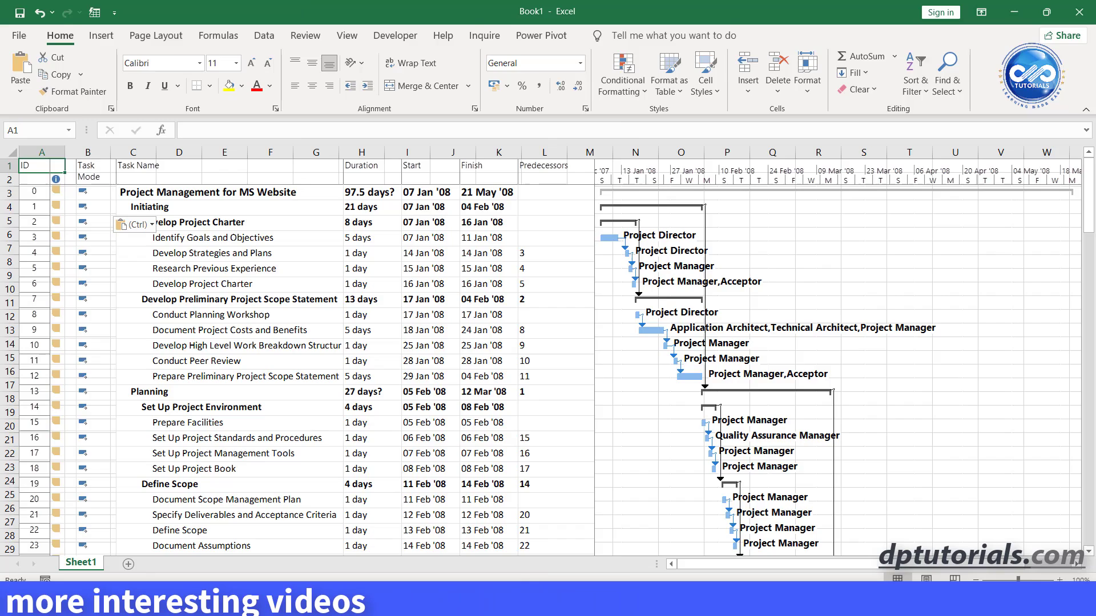
# - In Project, change the Identify Goals and Objectives duration to 15 days
pyautogui.hotkey('alt', 'Tab')
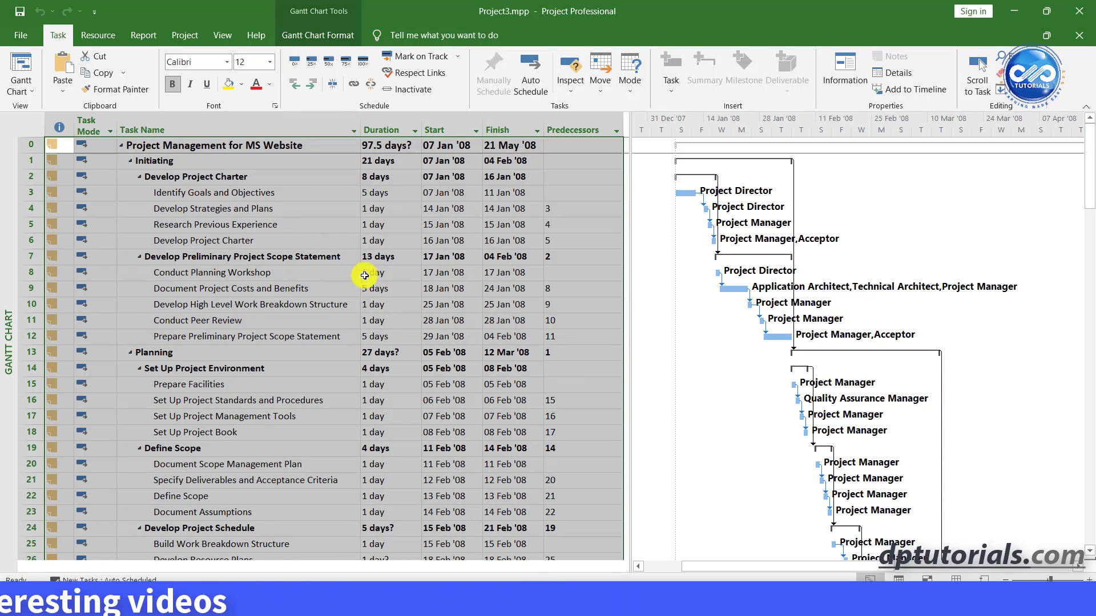
pyautogui.click(305, 239)
pyautogui.click(379, 194)
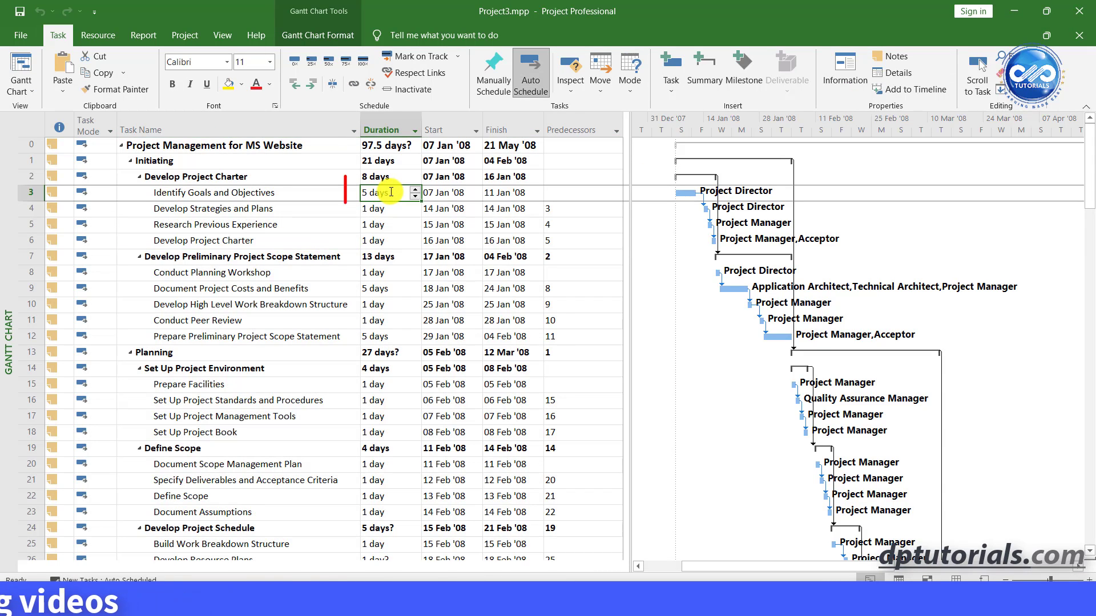
pyautogui.write('15')
pyautogui.press('Return')
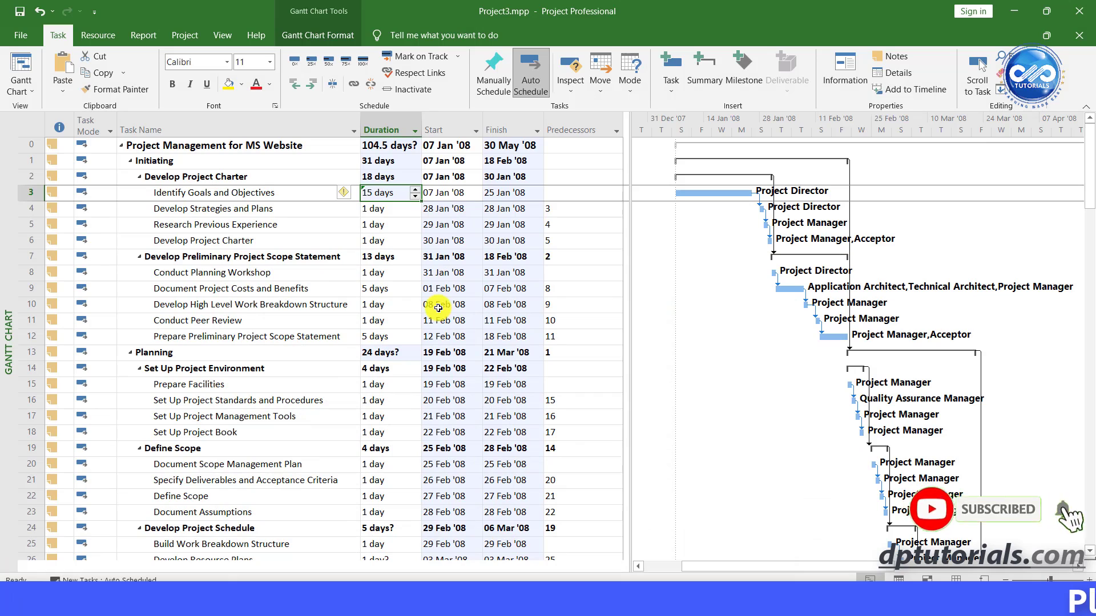
# - Open Excel's linked schedule object in its source Project3.mpp and select the entire task table
pyautogui.click(437, 308)
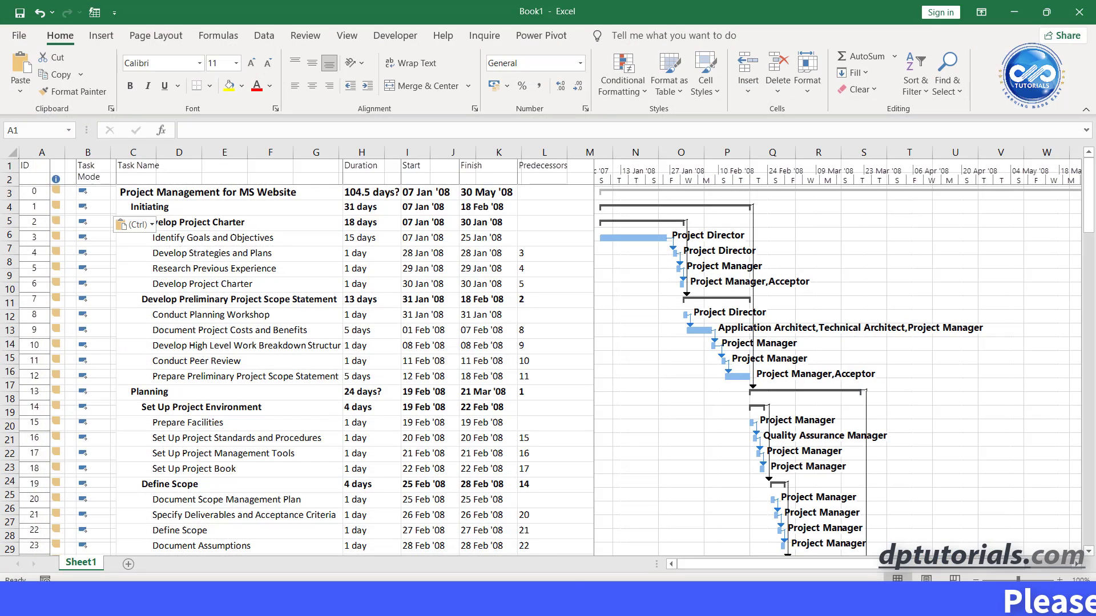
pyautogui.click(381, 245)
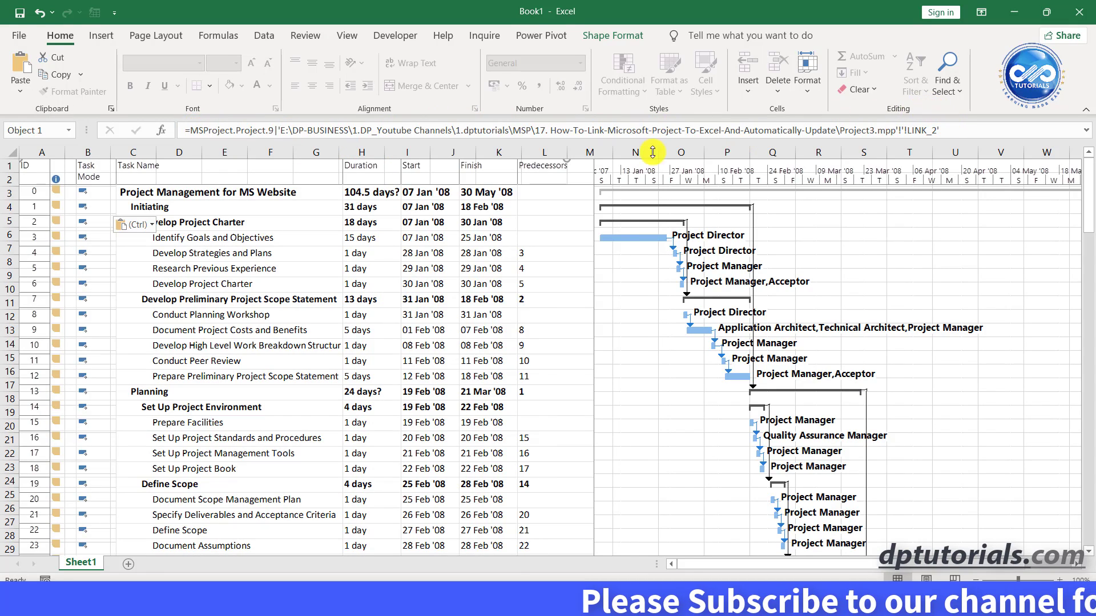
pyautogui.doubleClick(329, 303)
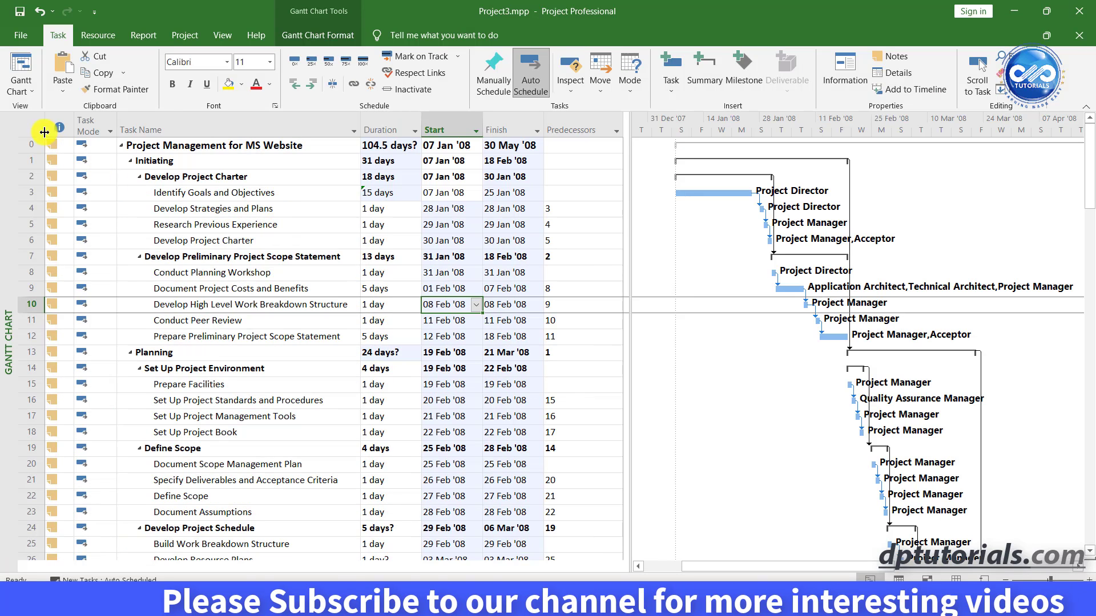
pyautogui.click(44, 132)
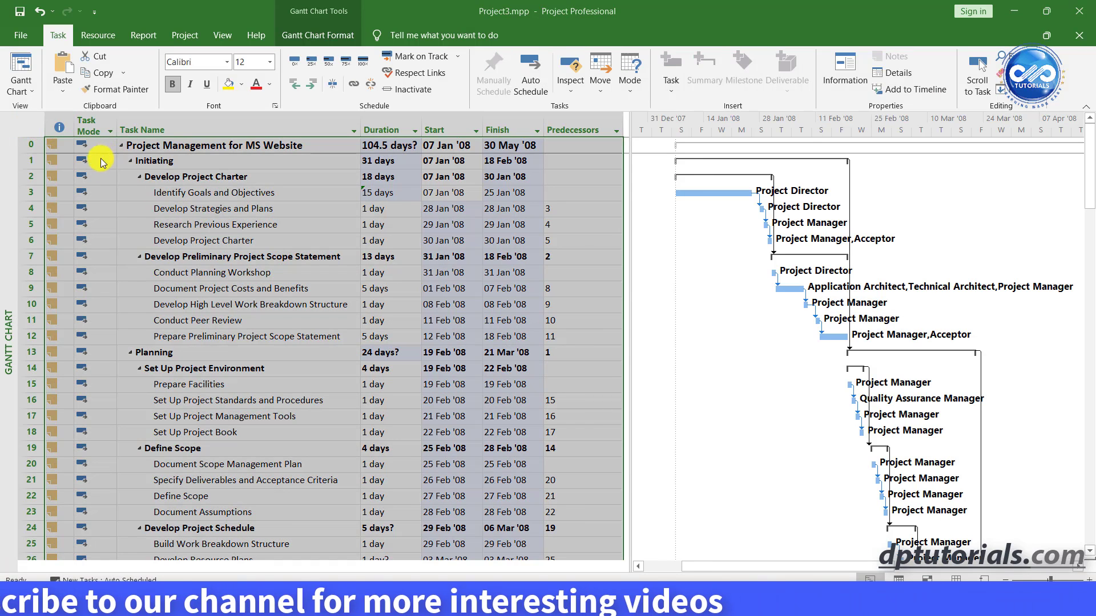
# - Paste the task table as plain cells into Book2, check the finish date, then close Book2 unsaved
pyautogui.hotkey('alt', 'Tab')
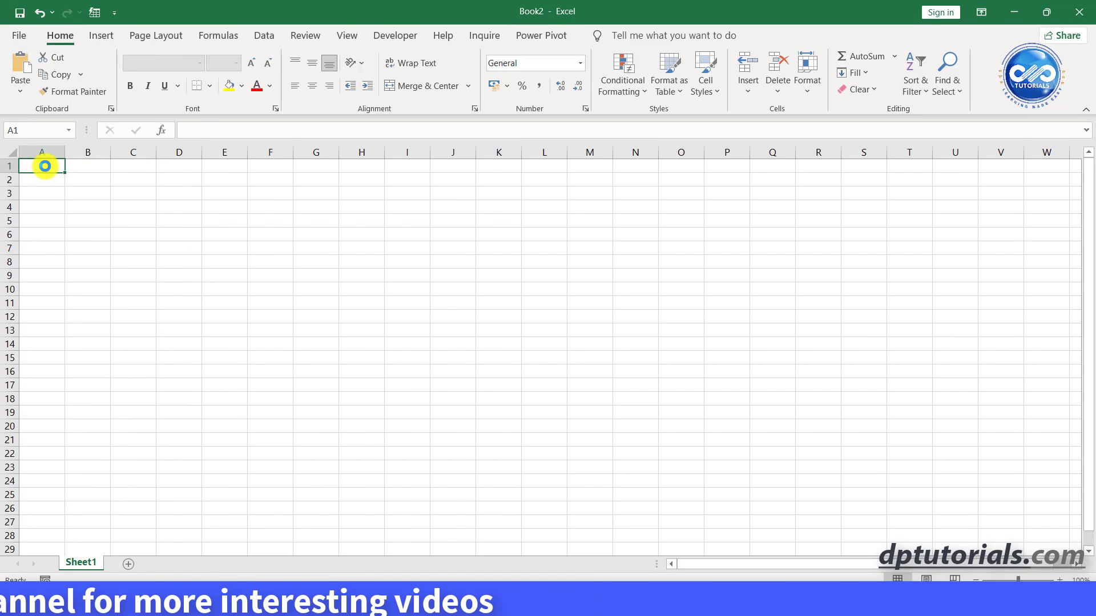
pyautogui.hotkey('ctrl', 'v')
pyautogui.click(214, 253)
pyautogui.scroll(-10, 160, 294)
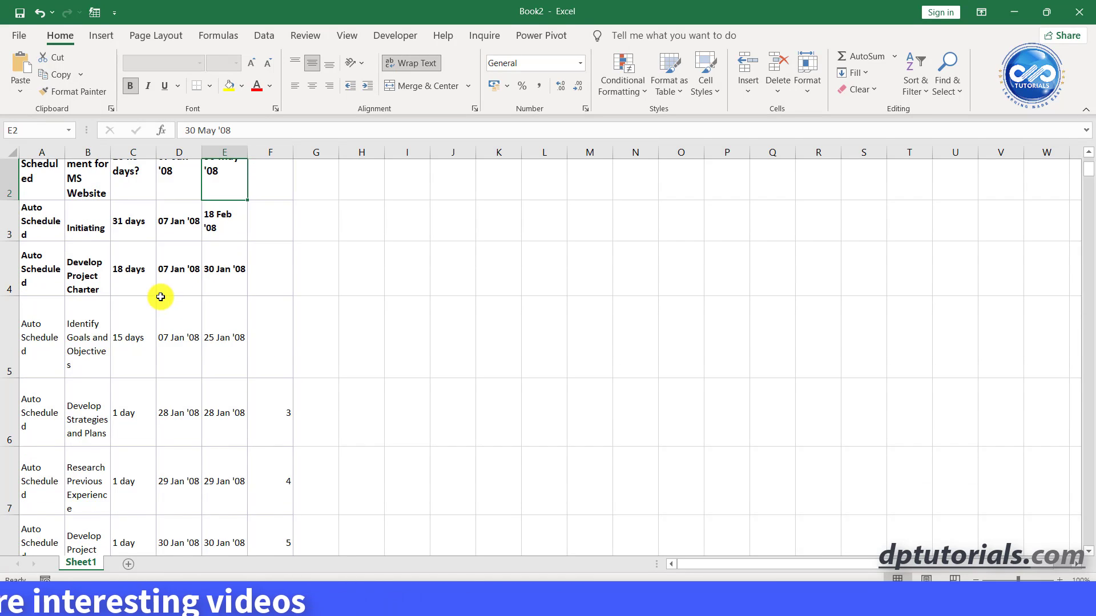
pyautogui.scroll(10, 161, 296)
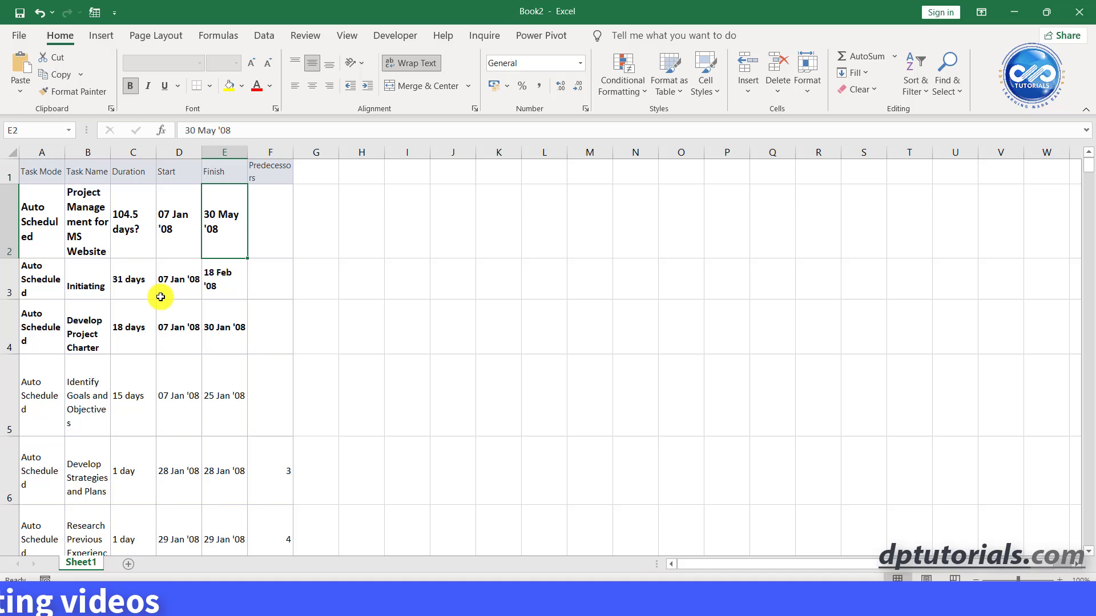
pyautogui.click(1079, 5)
pyautogui.click(547, 323)
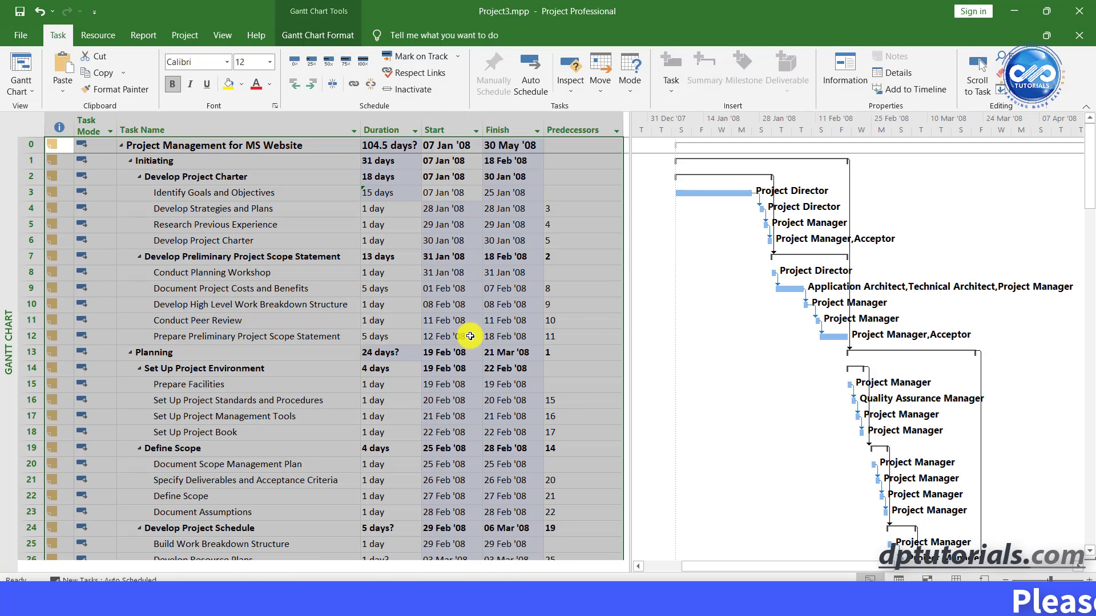
# - Set Save As to the Desktop with file name Sample and type Excel Workbook (*.xlsx)
pyautogui.click(470, 336)
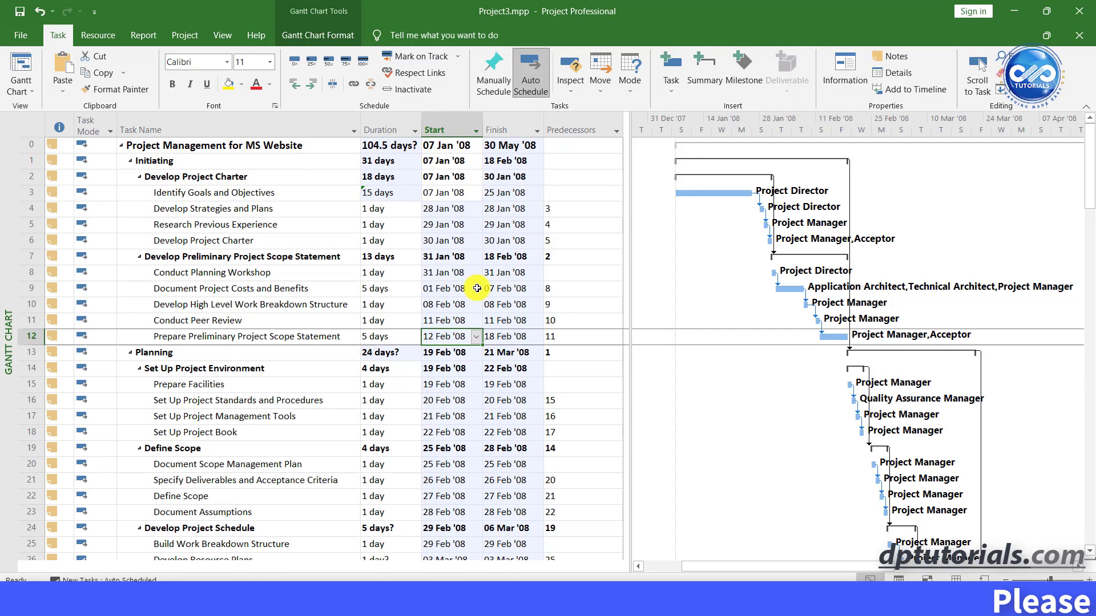
pyautogui.click(31, 35)
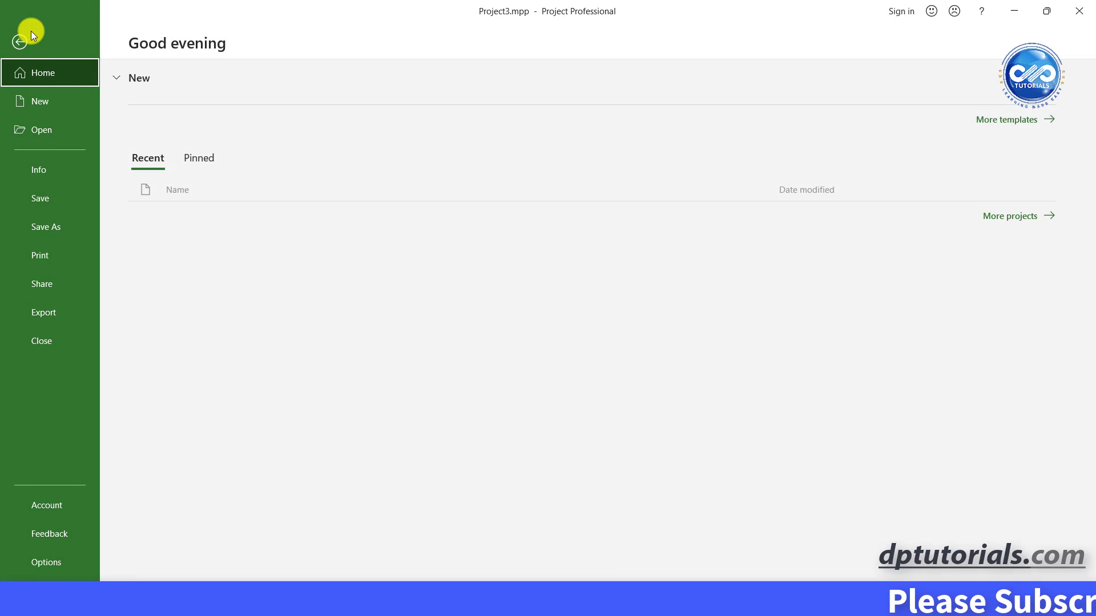
pyautogui.click(63, 232)
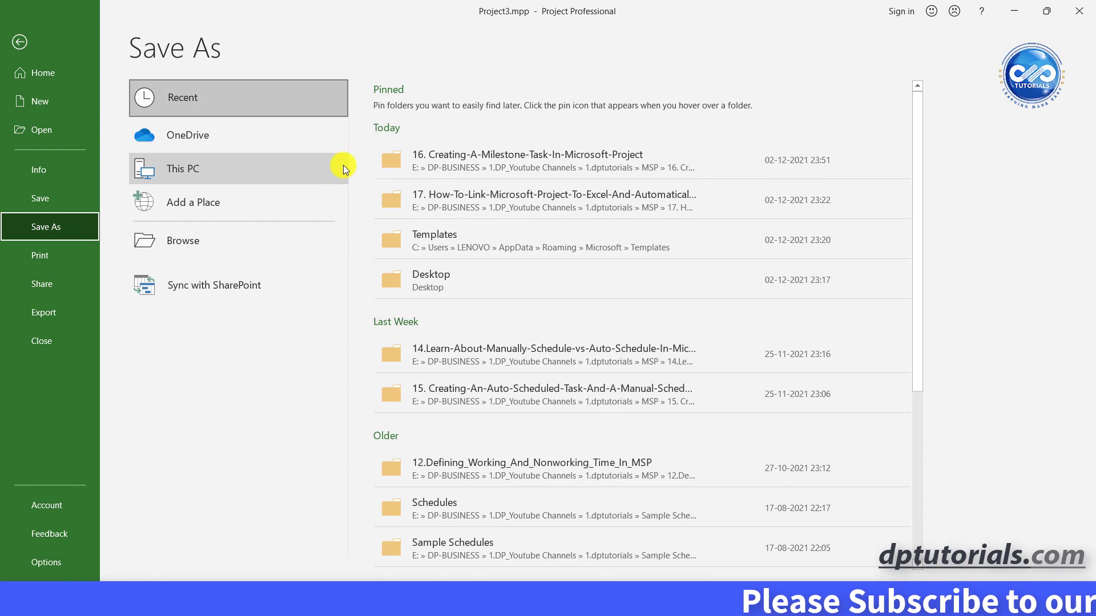
pyautogui.click(278, 241)
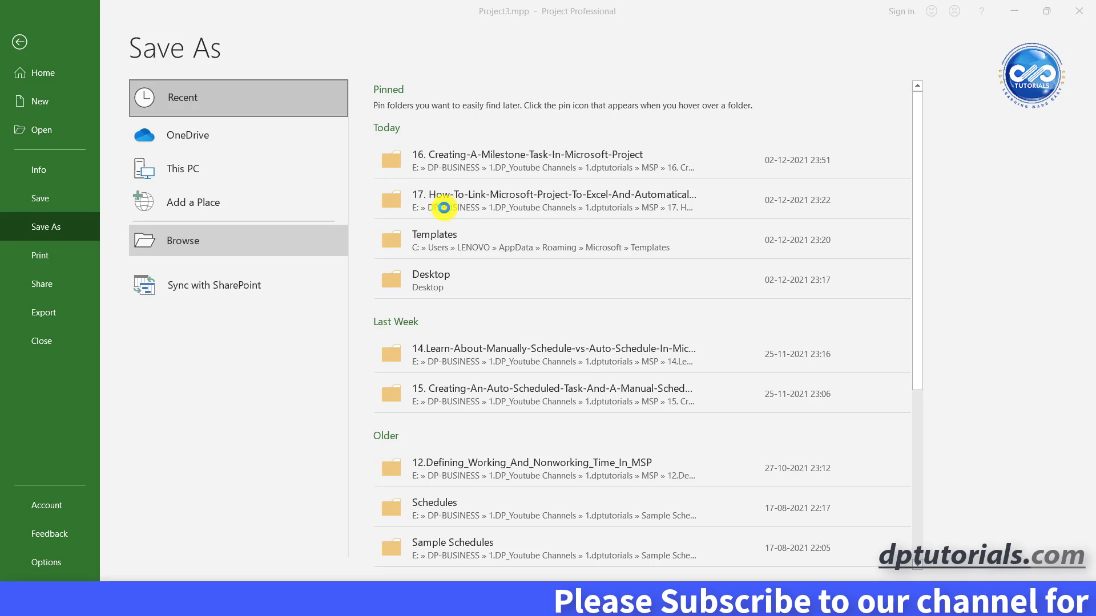
pyautogui.scroll(3, 69, 165)
pyautogui.click(60, 184)
pyautogui.doubleClick(180, 269)
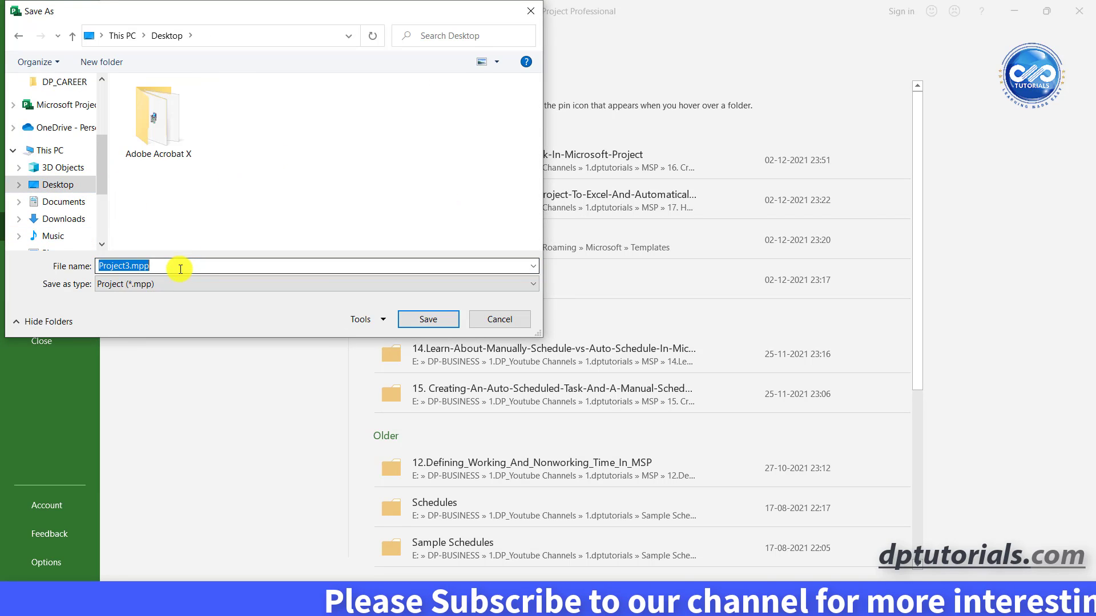
pyautogui.write('Sample')
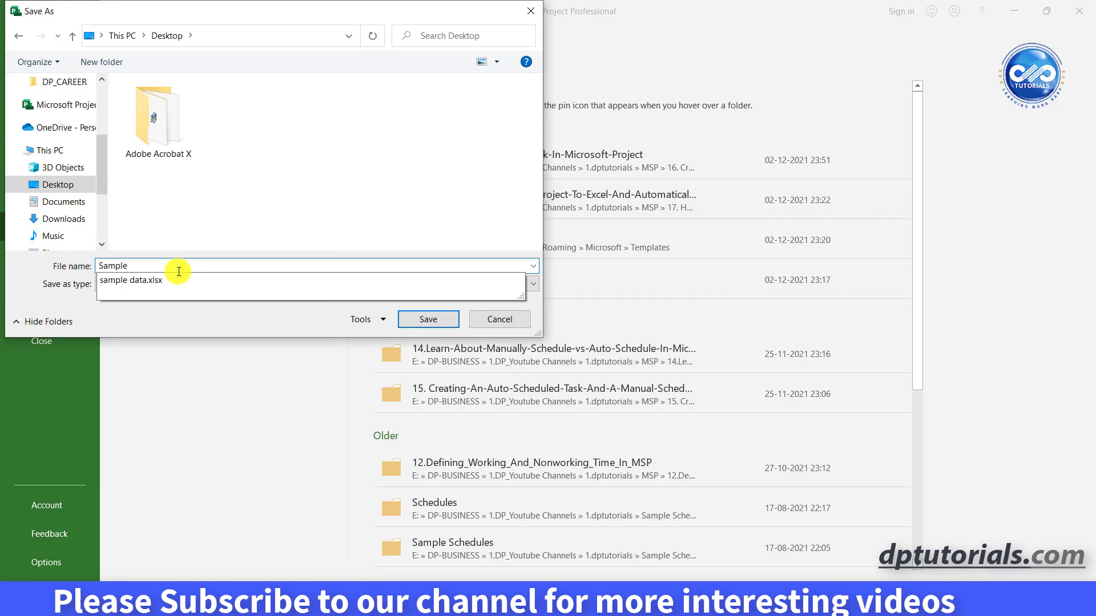
pyautogui.click(182, 286)
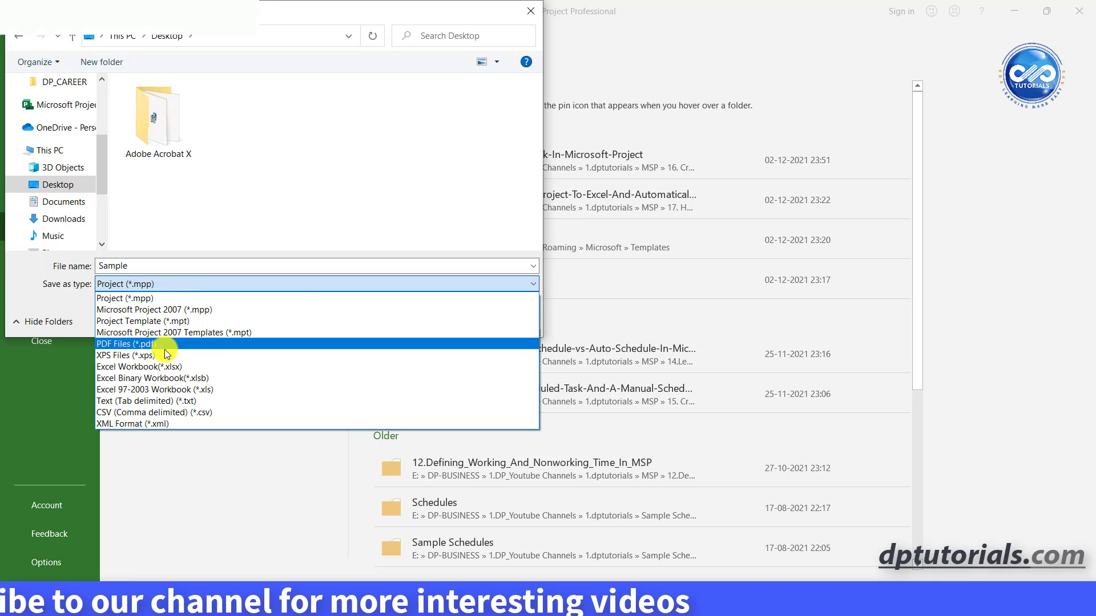
pyautogui.click(160, 367)
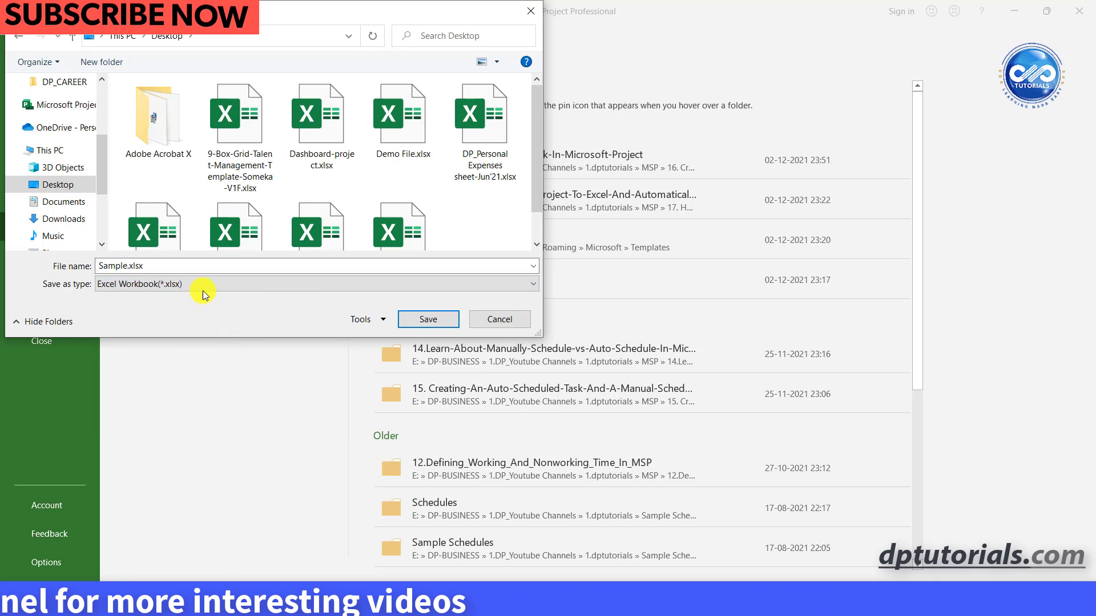
# - Save as Sample.xlsx and advance the Export Wizard to the task field mapping
pyautogui.click(424, 321)
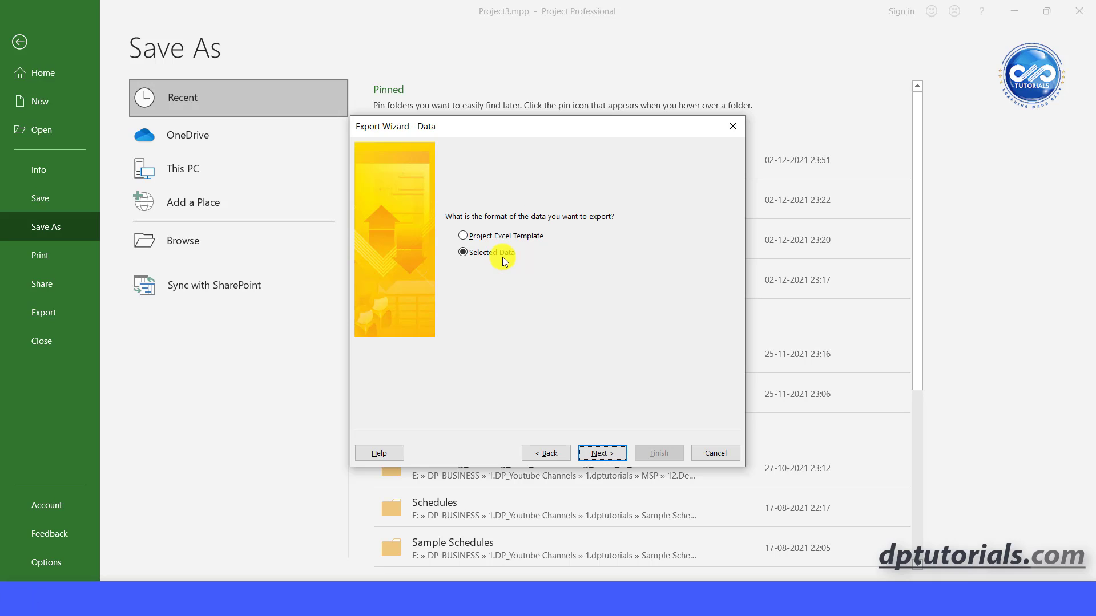
pyautogui.click(602, 455)
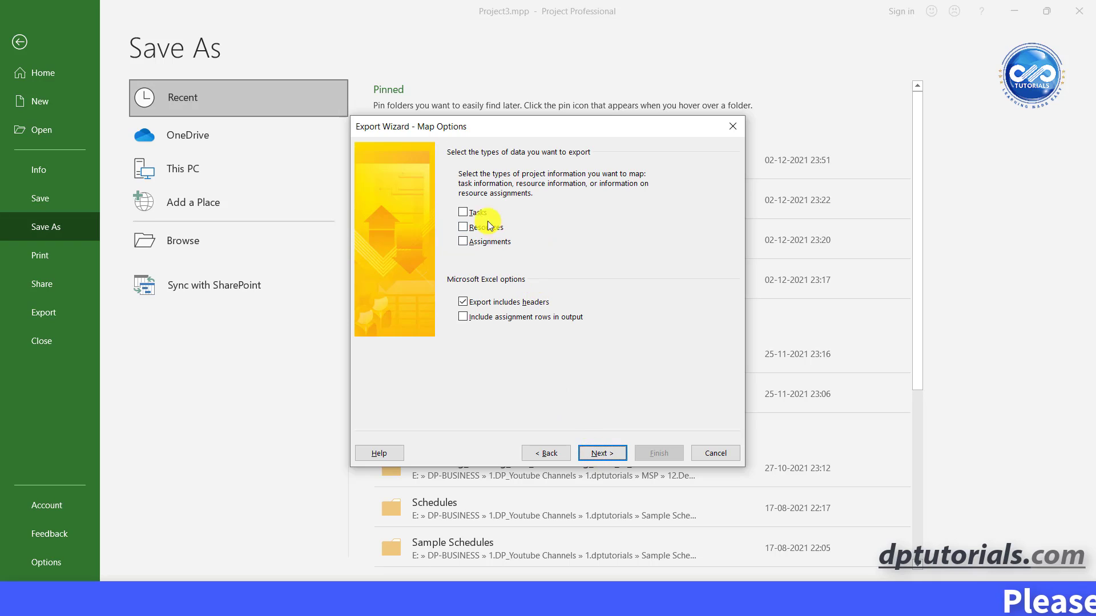
pyautogui.click(607, 454)
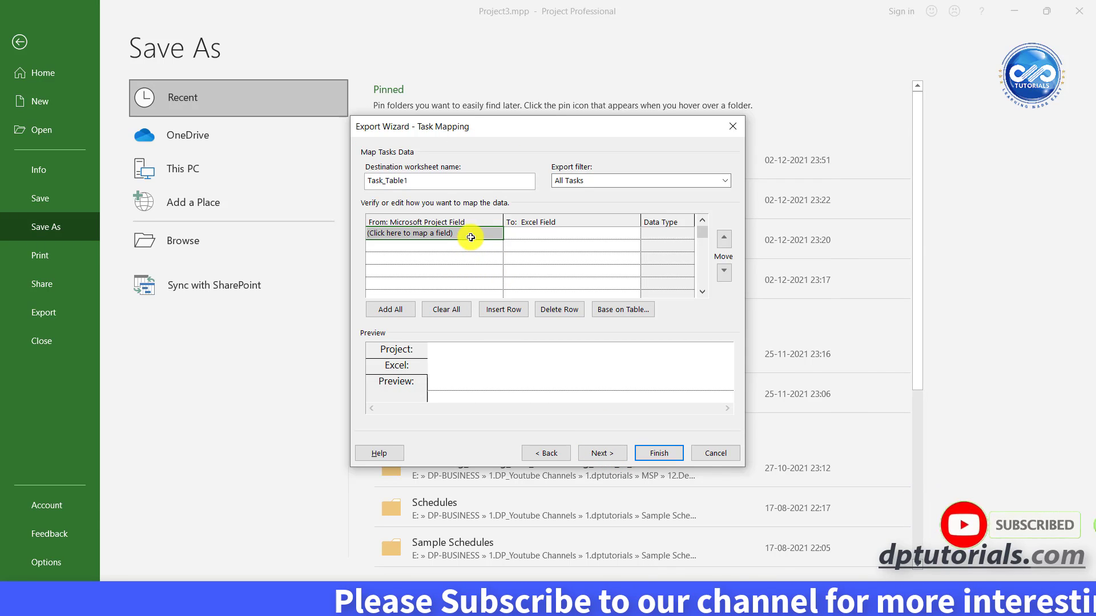
# - Map the Name, Duration, Start, Finish and Predecessors fields into Task_Table1
pyautogui.click(471, 237)
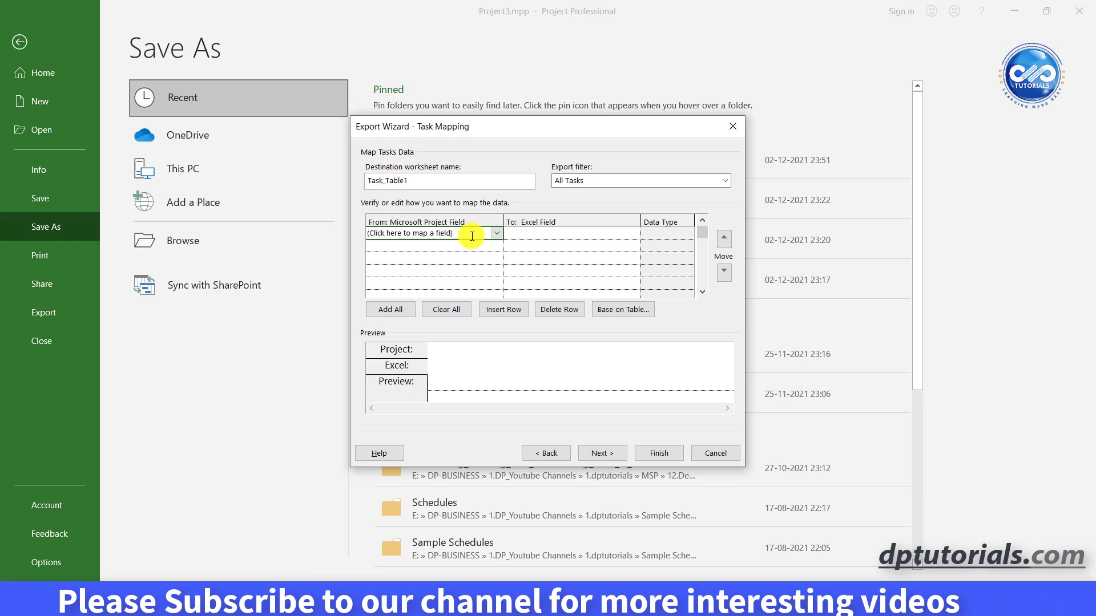
pyautogui.write('Name')
pyautogui.press('Return')
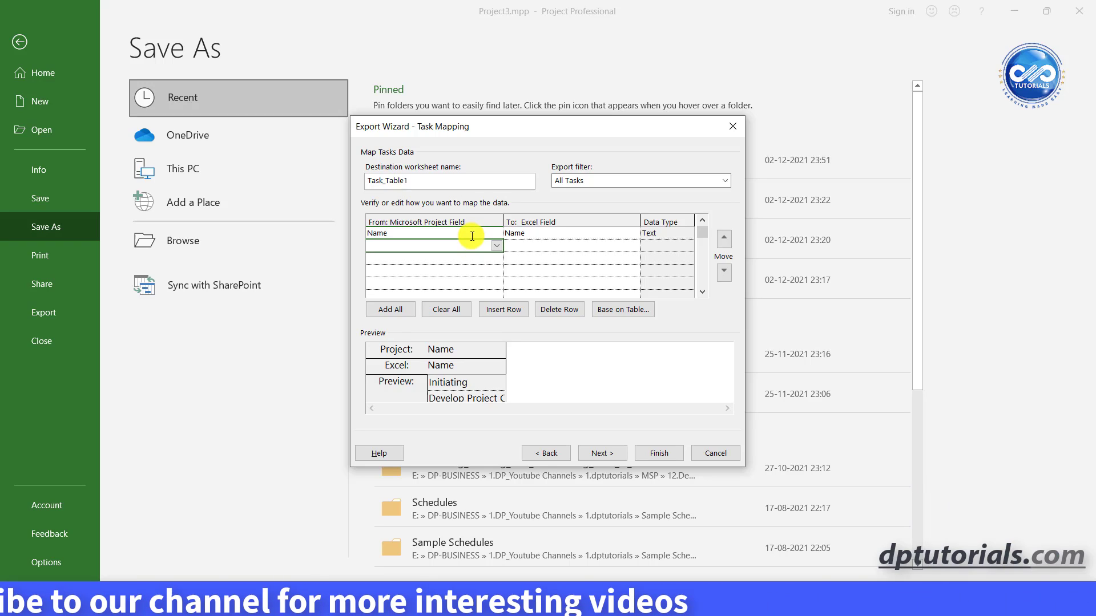
pyautogui.write('Duration')
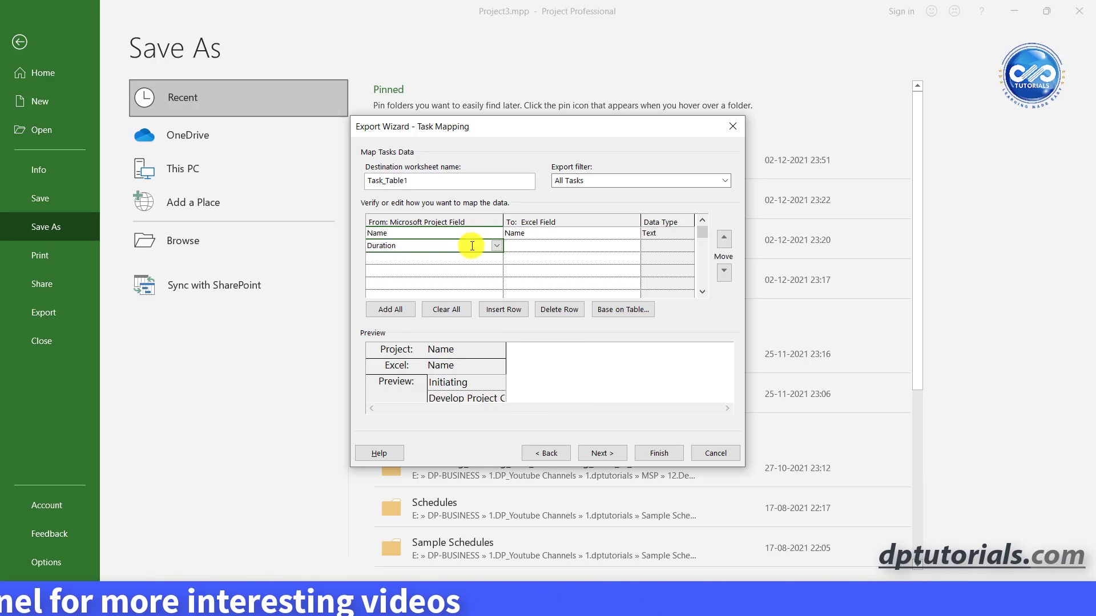
pyautogui.press('Return')
pyautogui.press('Return')
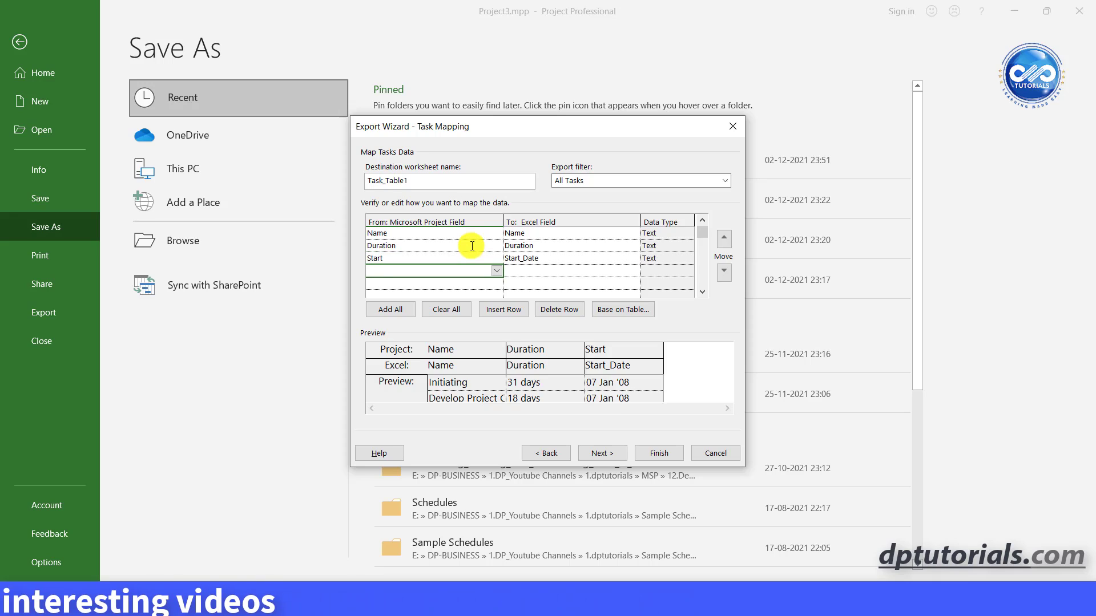
pyautogui.press('Return')
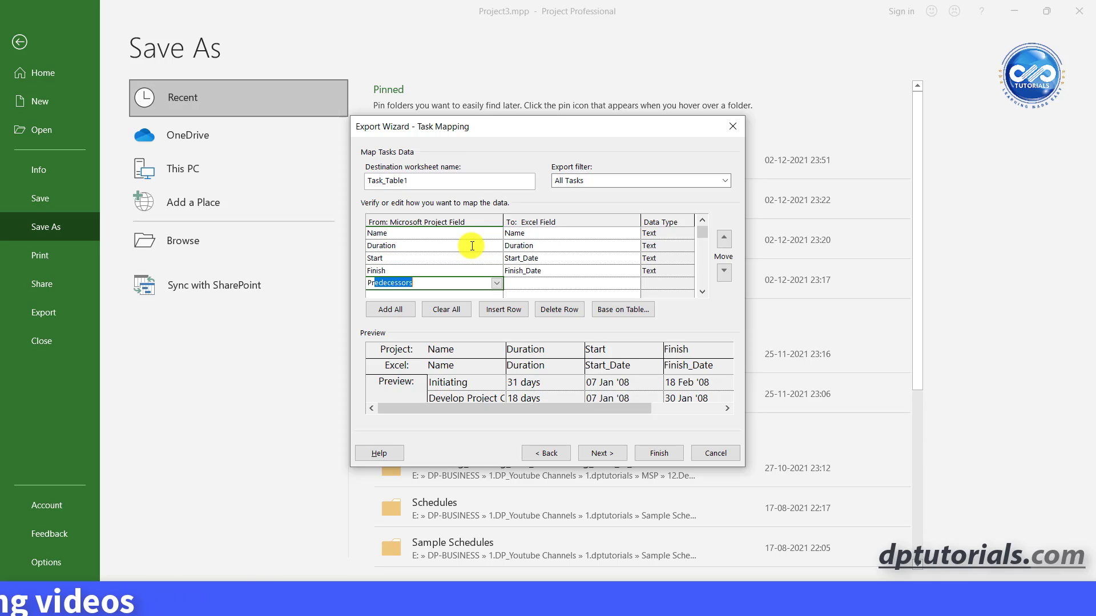
pyautogui.write('Pr')
pyautogui.press('Return')
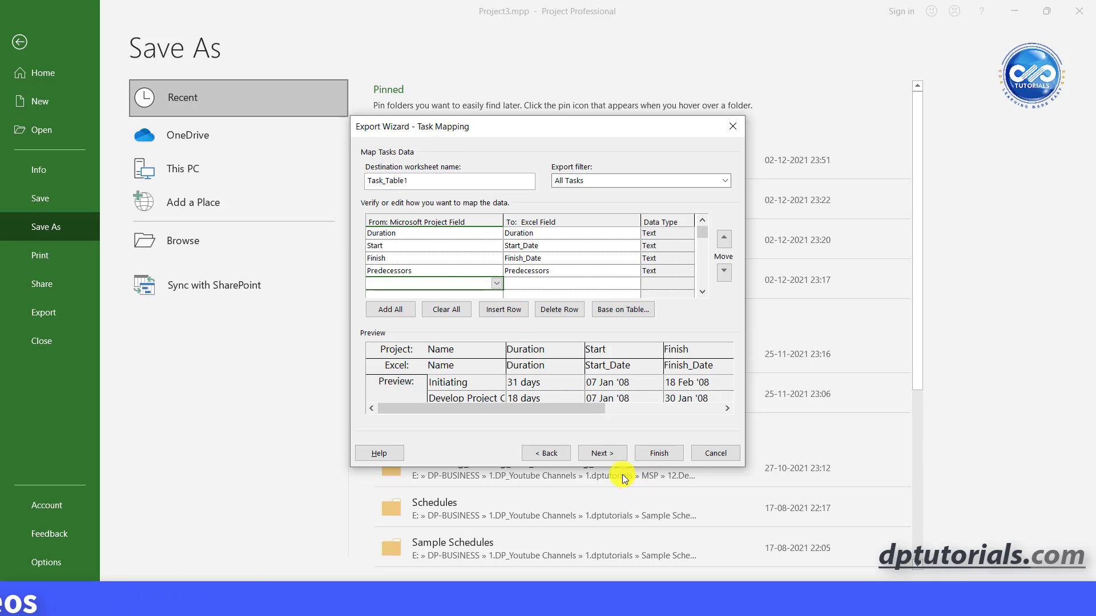
pyautogui.click(610, 456)
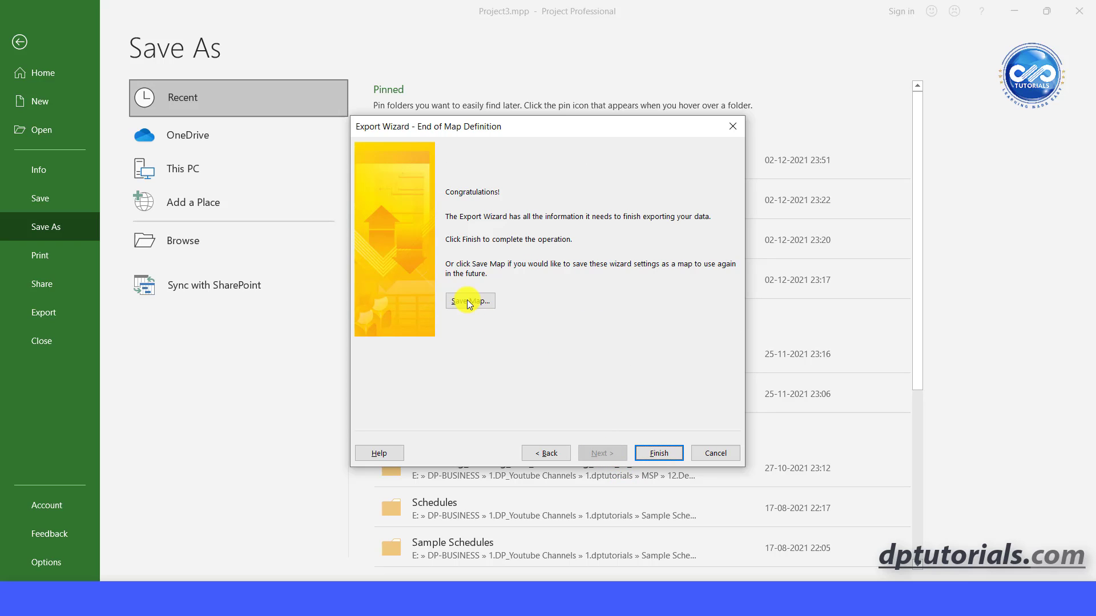
# - Finish the export, close Excel's Book1, and open Sample.xlsx from the desktop
pyautogui.click(650, 453)
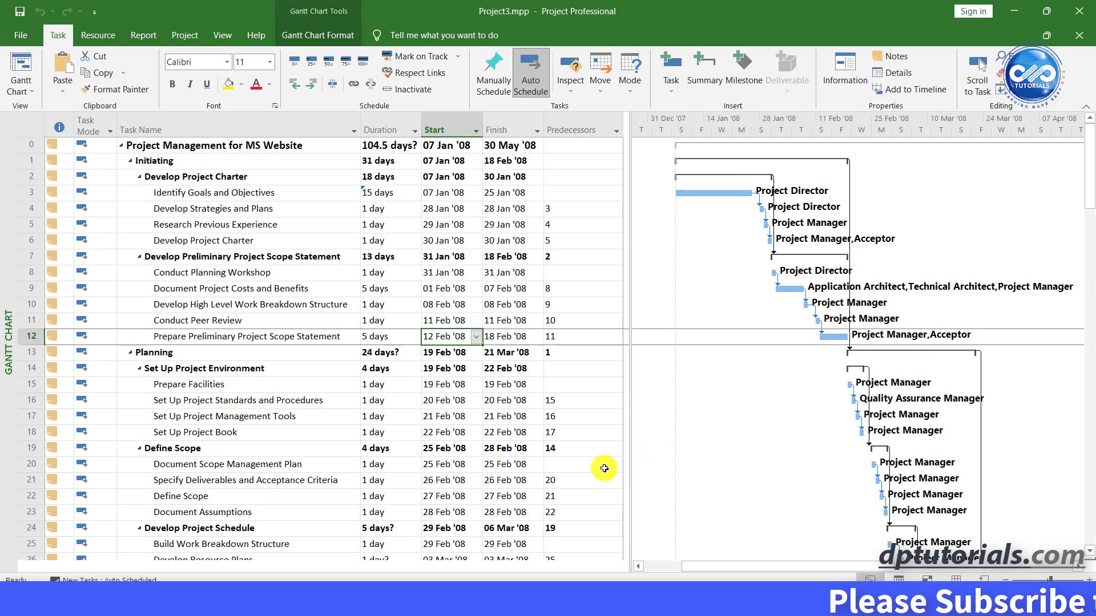
pyautogui.hotkey('alt', 'Tab')
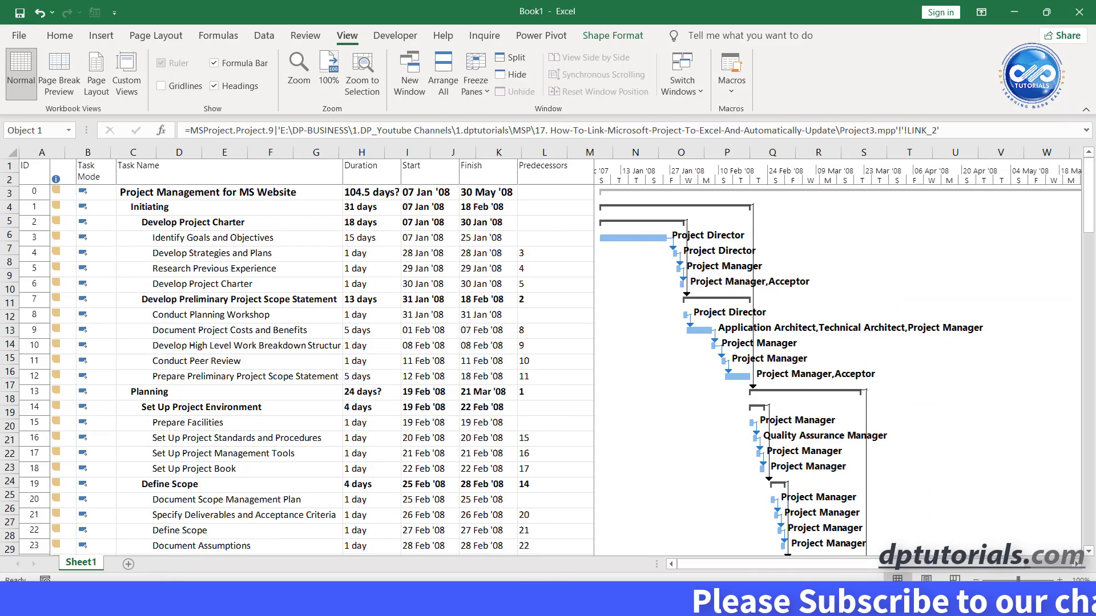
pyautogui.click(1083, 12)
pyautogui.click(619, 286)
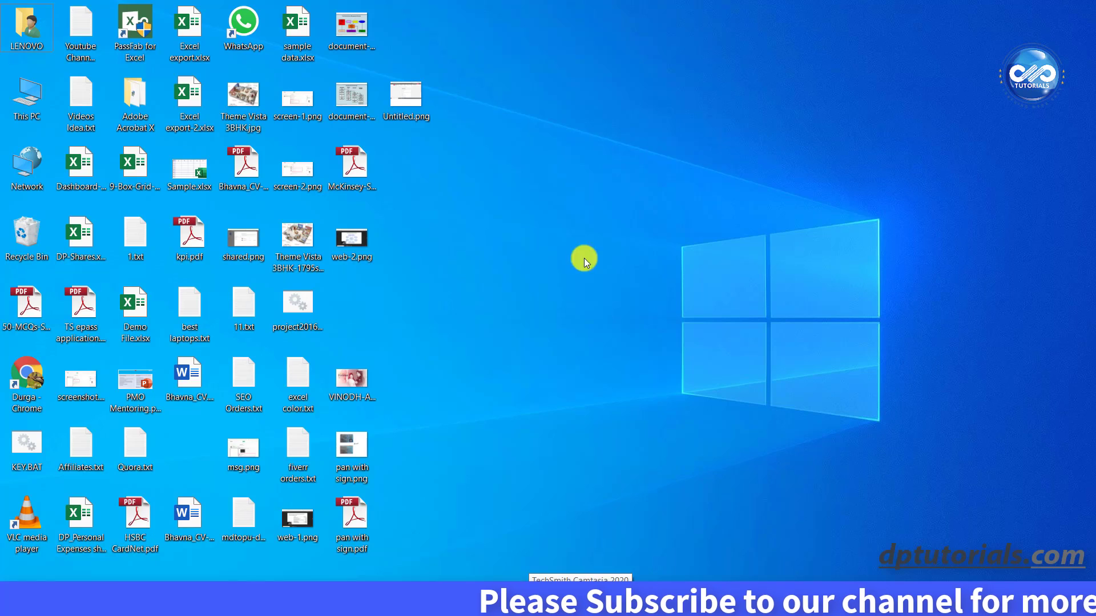
pyautogui.moveTo(189, 173); pyautogui.dragTo(621, 106)
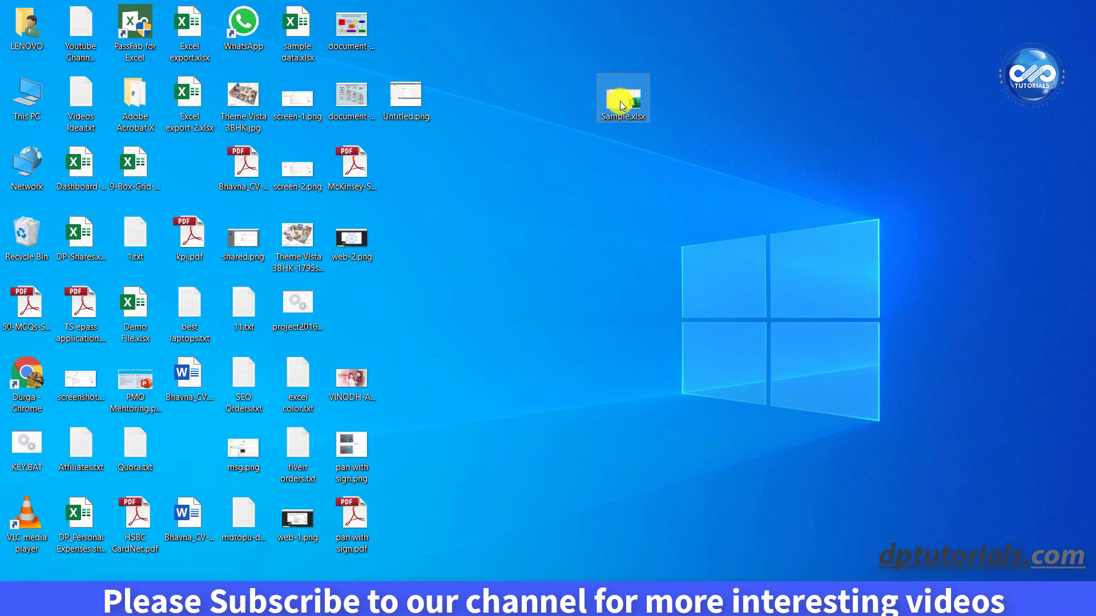
pyautogui.doubleClick(622, 106)
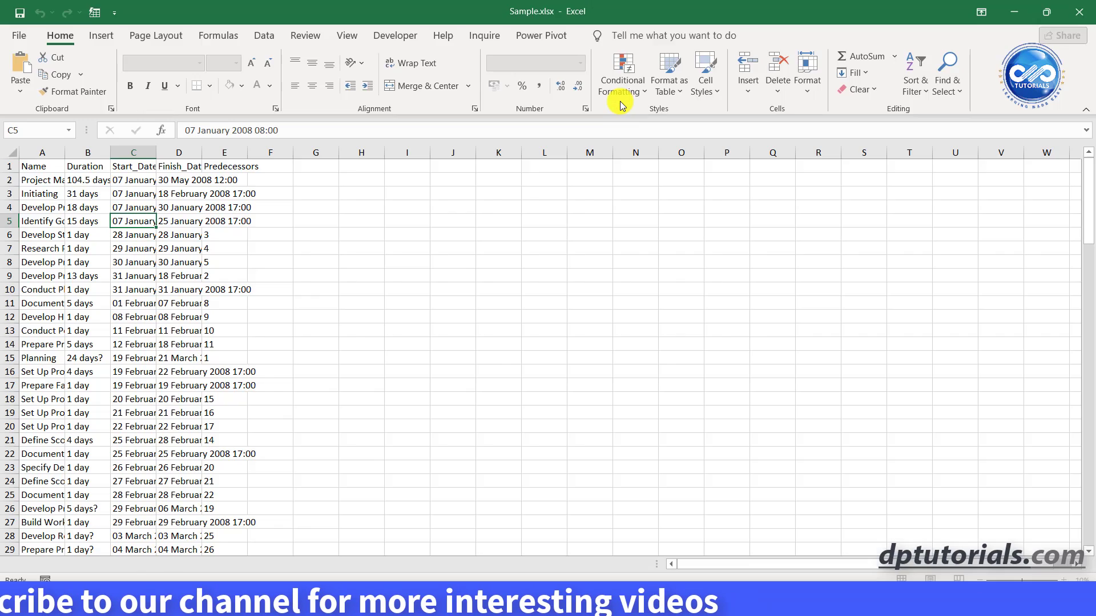
# - Auto-fit all Sample.xlsx columns and copy the task data range A2:E129
pyautogui.click(12, 152)
pyautogui.doubleClick(64, 152)
pyautogui.click(268, 235)
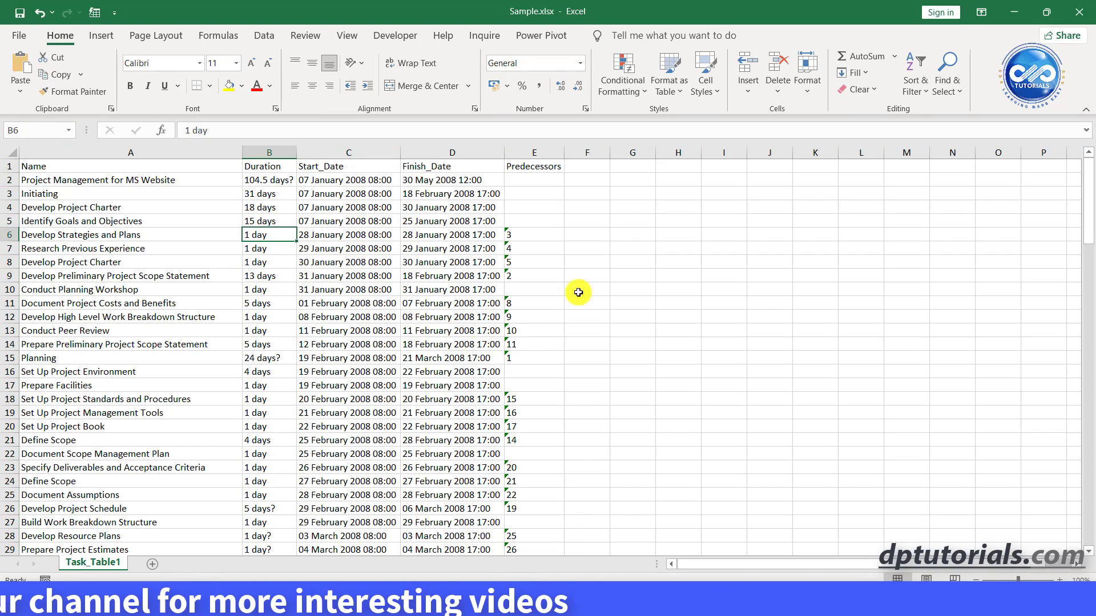
pyautogui.moveTo(68, 179); pyautogui.dragTo(510, 179)
pyautogui.hotkey('ctrl', 'c')
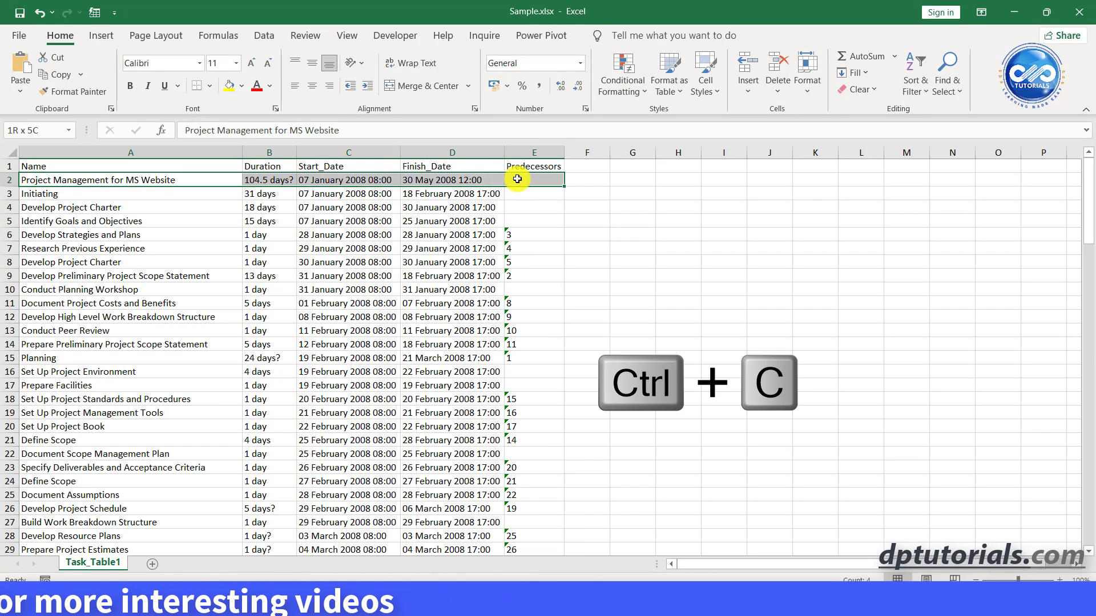
pyautogui.hotkey('ctrl', 'shift', 'Down')
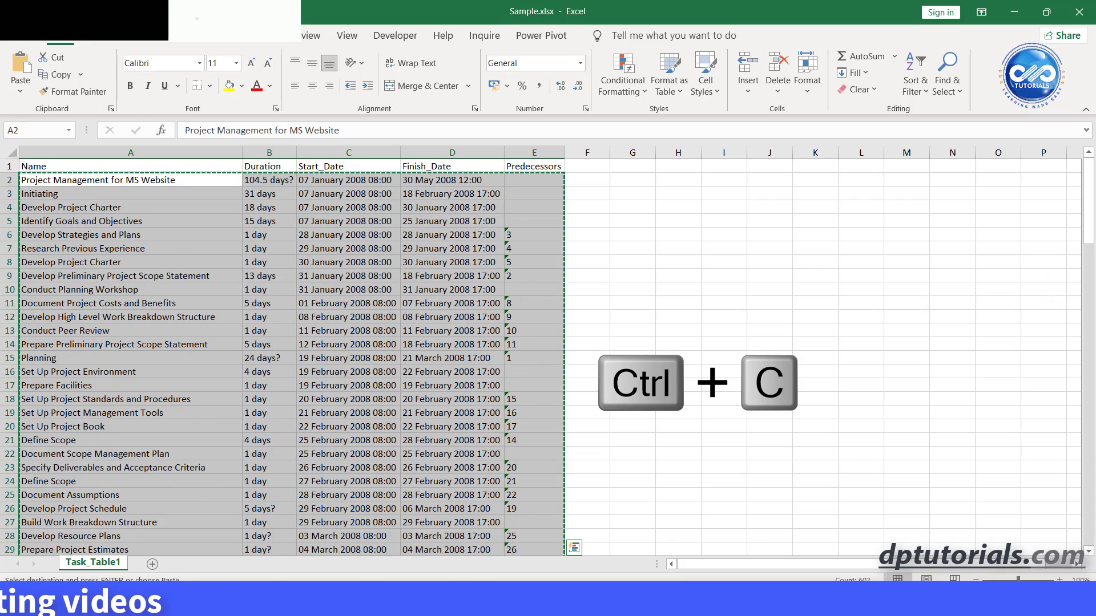
pyautogui.hotkey('alt', 'Tab')
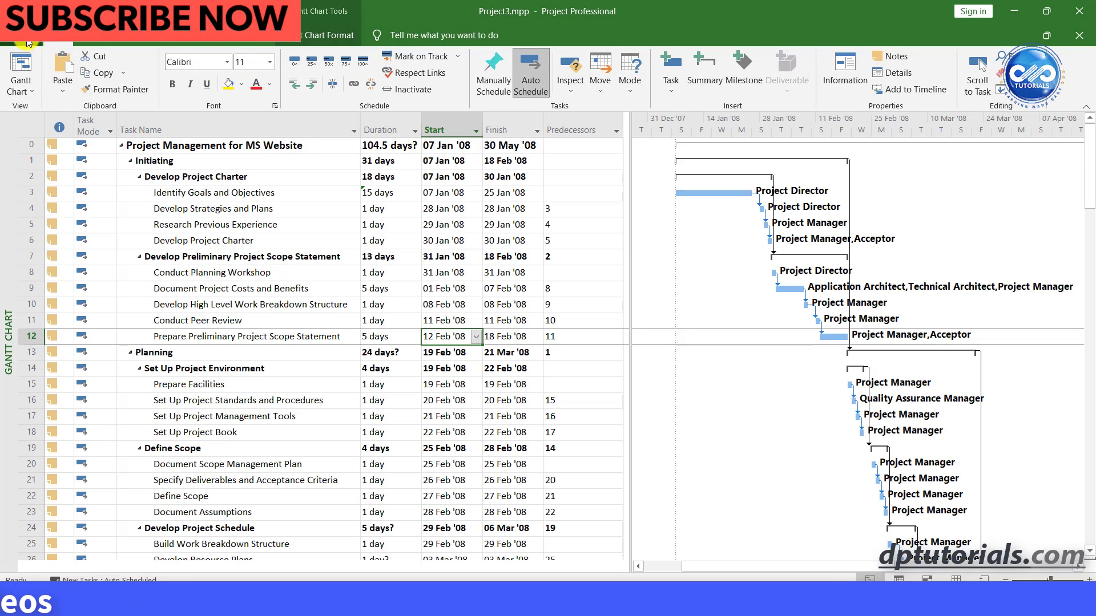
# - Create blank Project4, hide the Timeline, and paste-link the Excel task table as Text Data
pyautogui.click(27, 42)
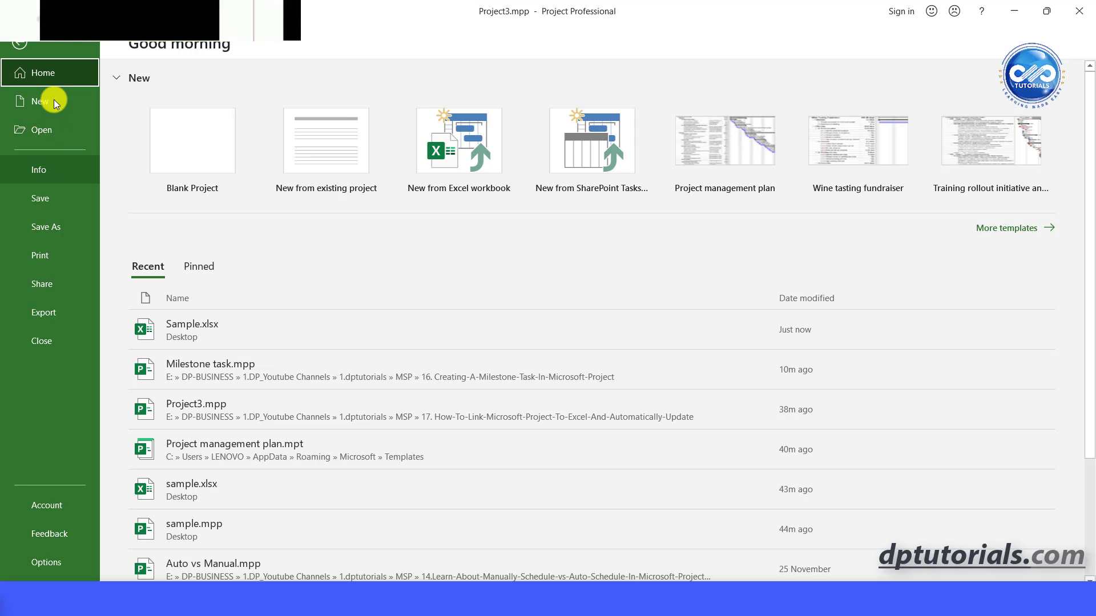
pyautogui.click(196, 145)
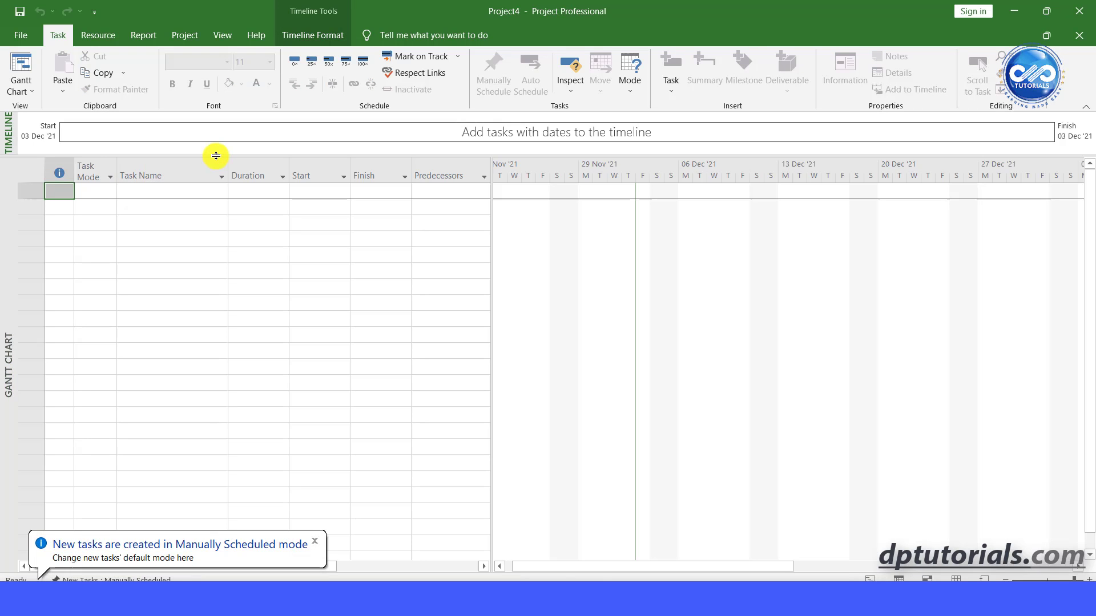
pyautogui.doubleClick(216, 156)
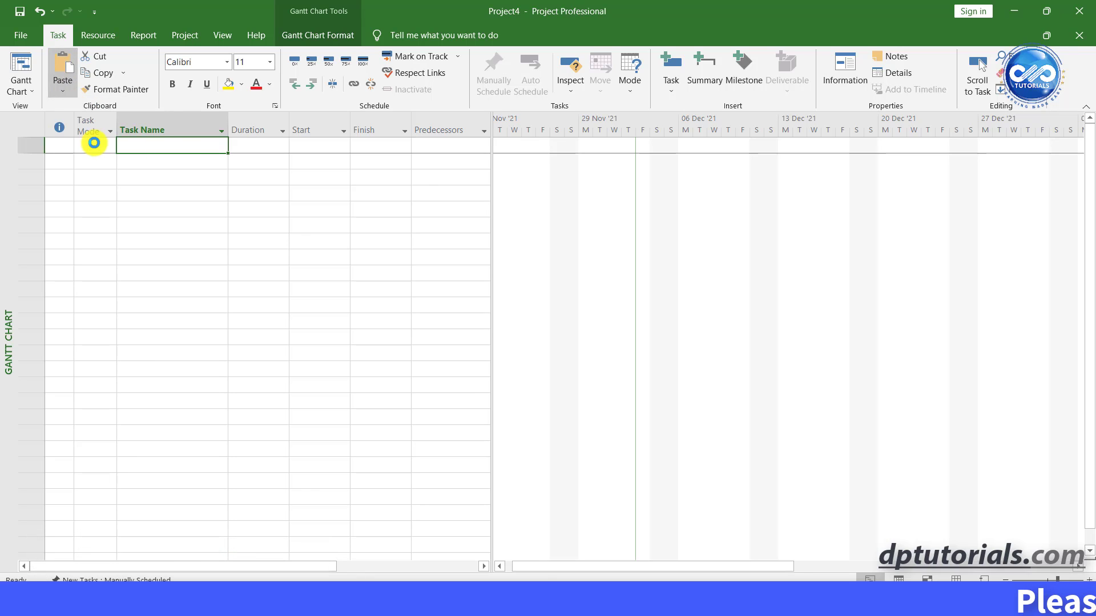
pyautogui.hotkey('ctrl', 'alt', 'v')
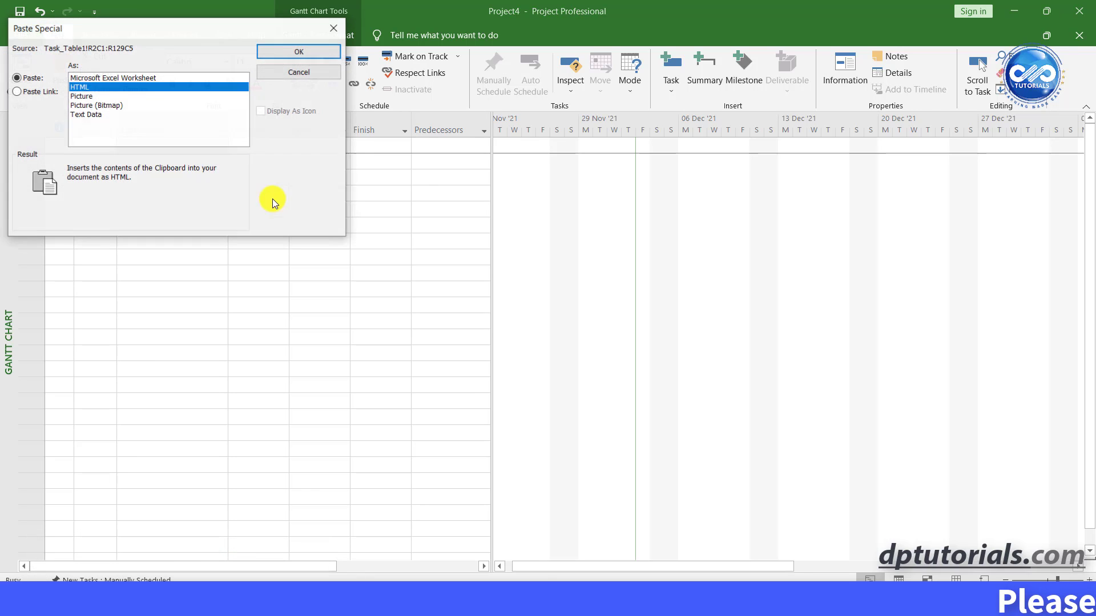
pyautogui.click(51, 92)
pyautogui.click(84, 105)
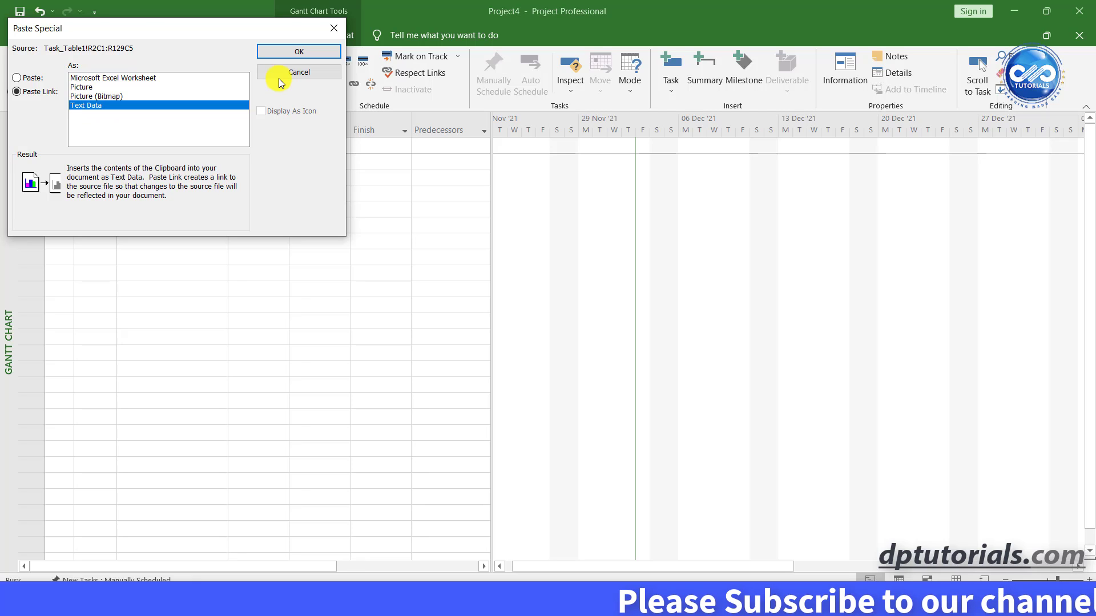
pyautogui.click(317, 52)
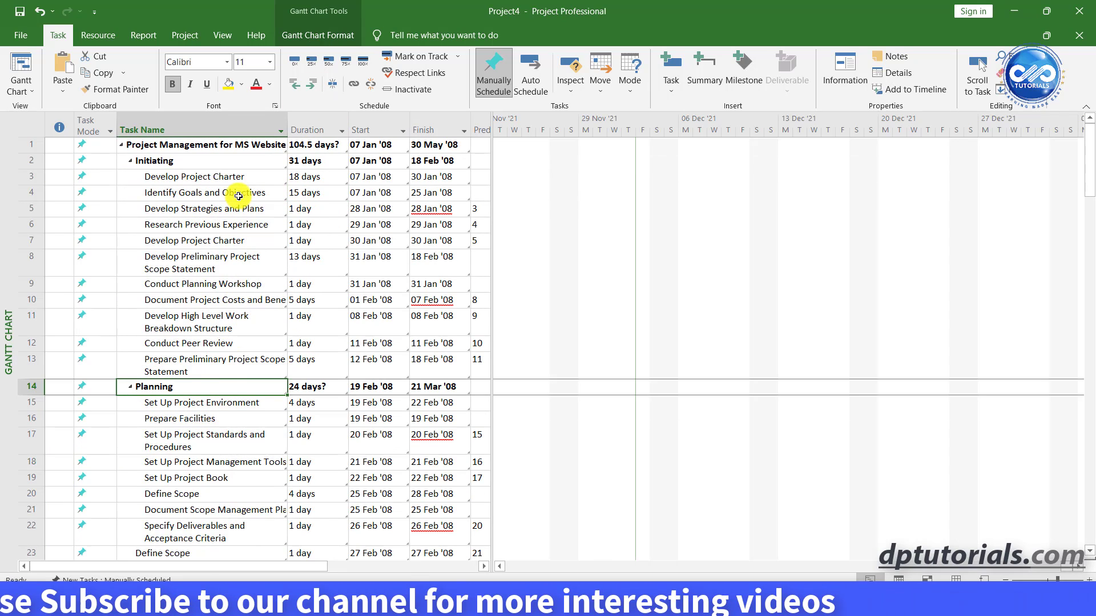
# - Enter 10 days in Sample.xlsx cell B6 and return to Project4 to see the updated finish
pyautogui.click(239, 194)
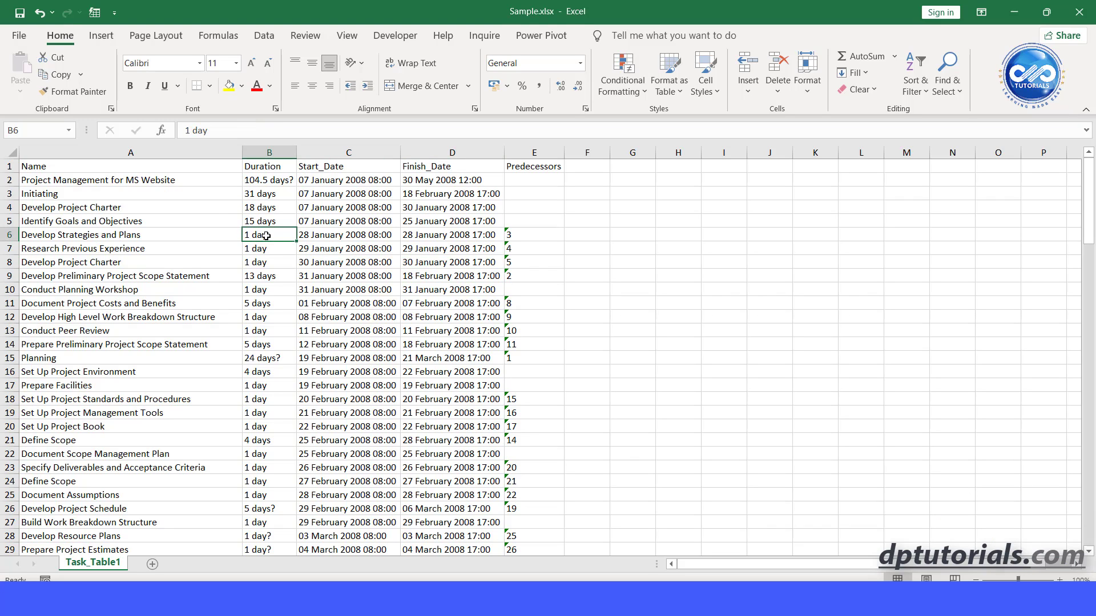
pyautogui.write('10 days')
pyautogui.press('Left')
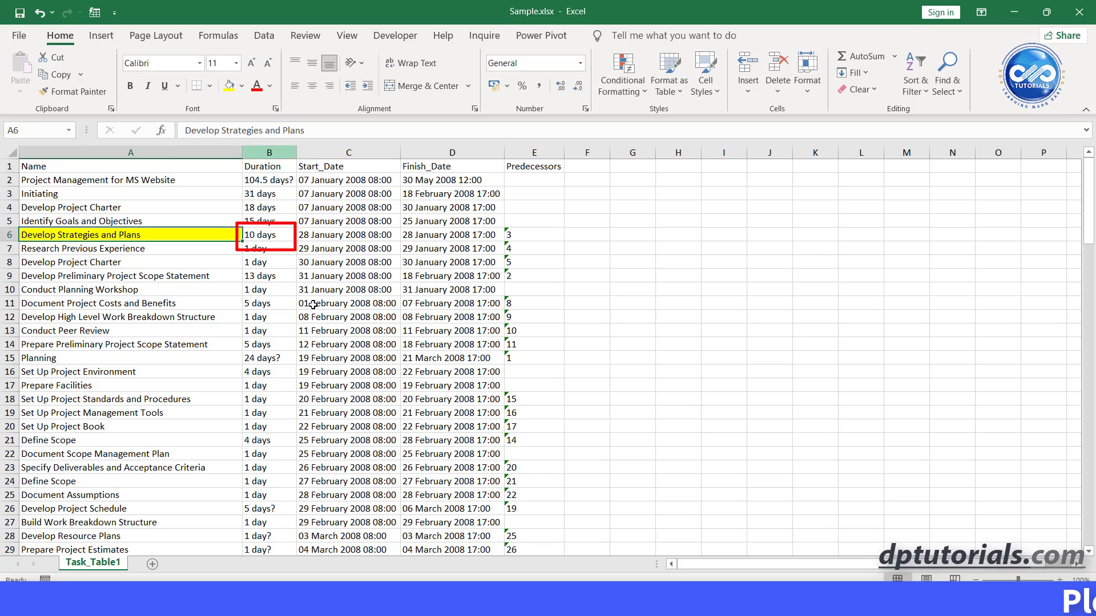
pyautogui.hotkey('alt', 'Tab')
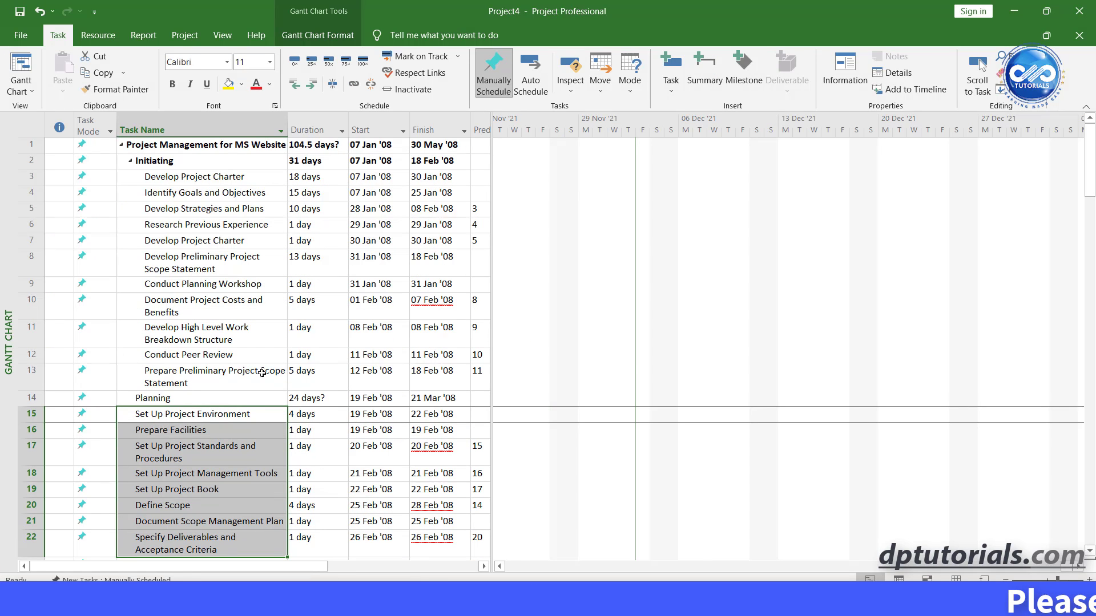
pyautogui.click(254, 370)
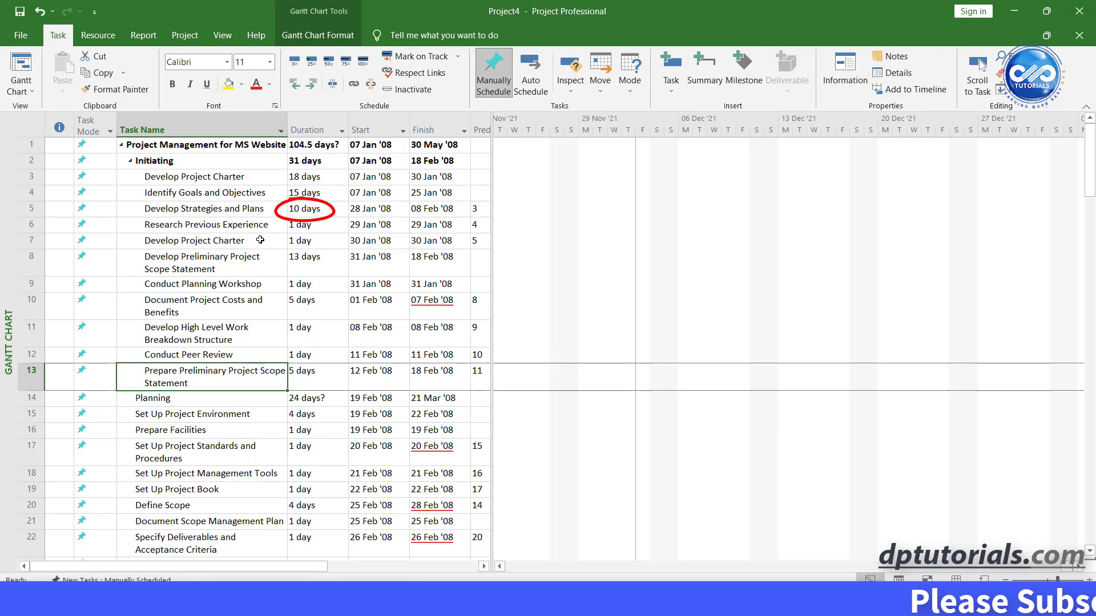
pyautogui.click(254, 210)
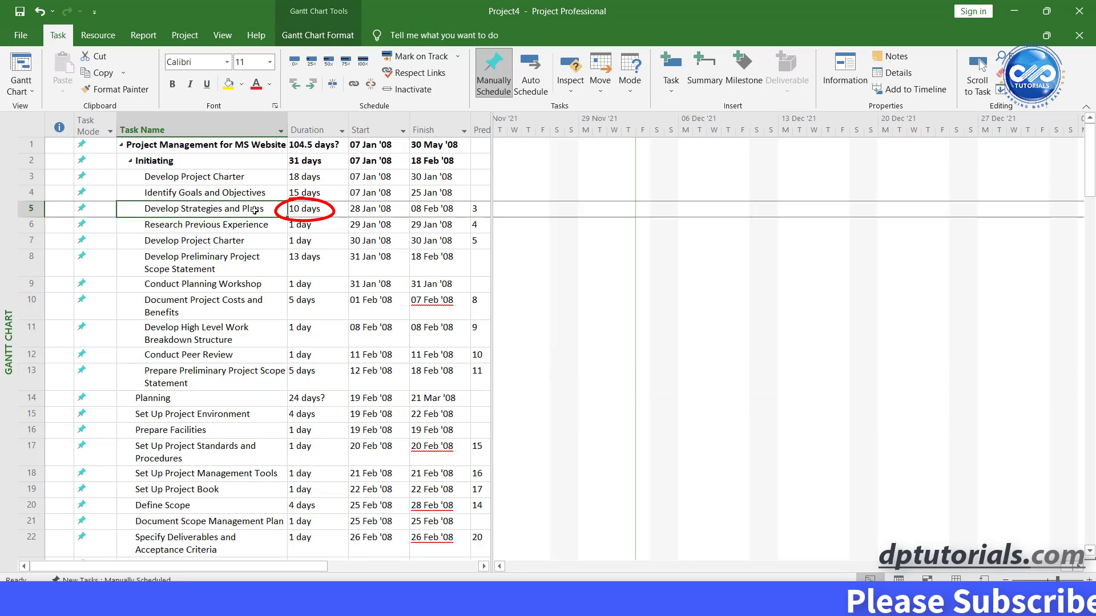
pyautogui.click(315, 209)
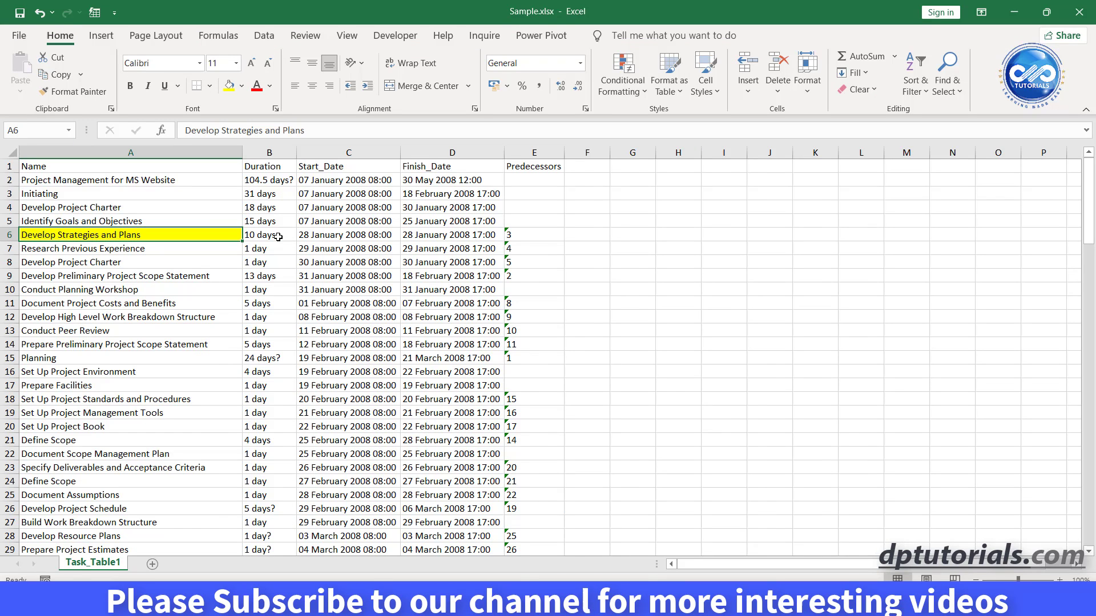
pyautogui.click(277, 236)
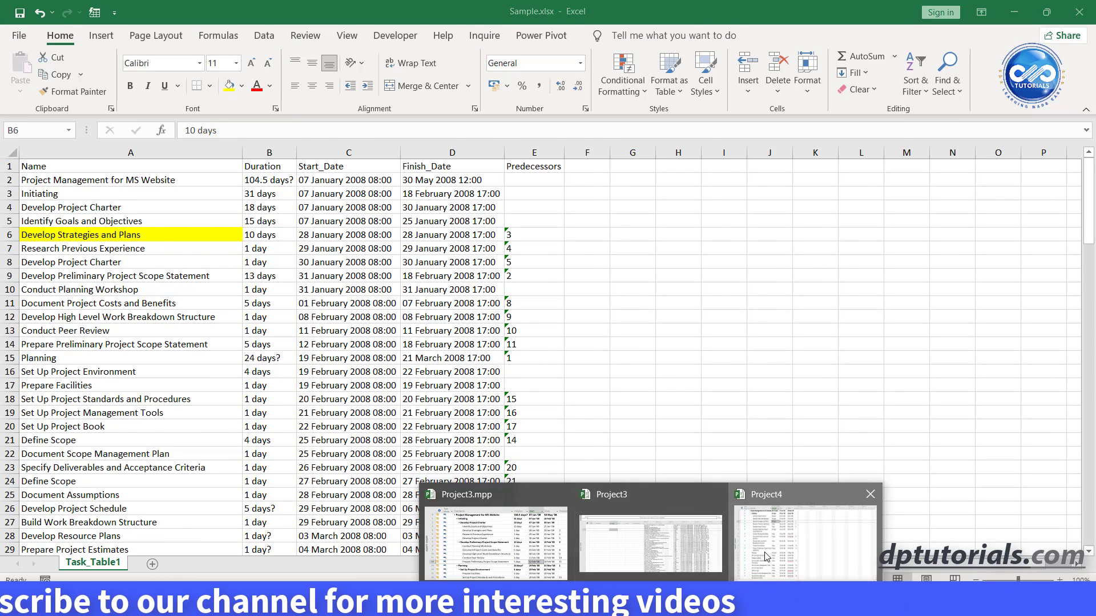
pyautogui.click(767, 556)
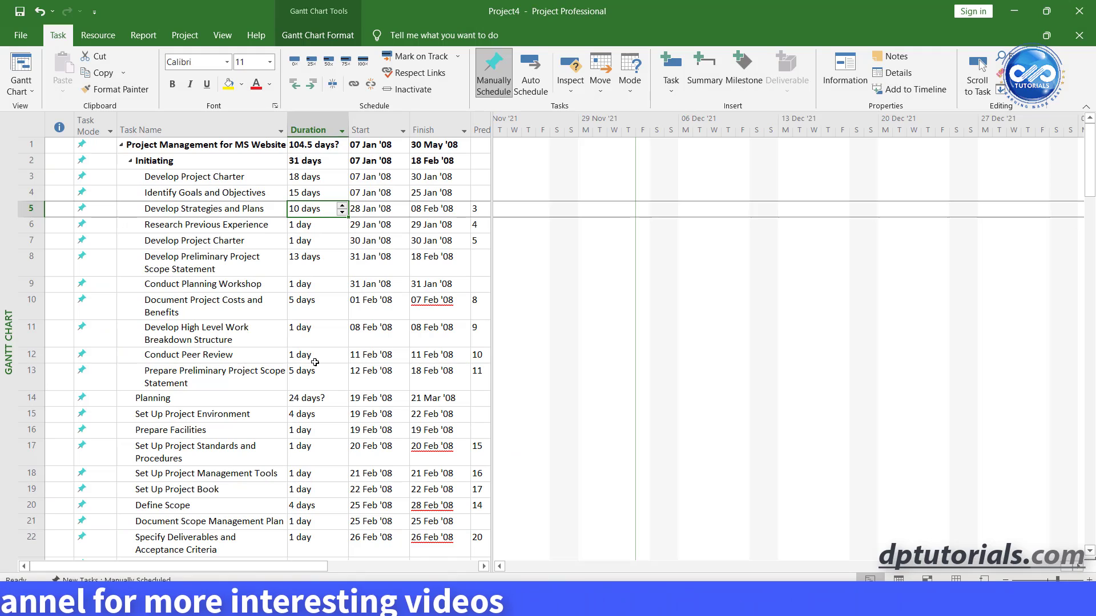